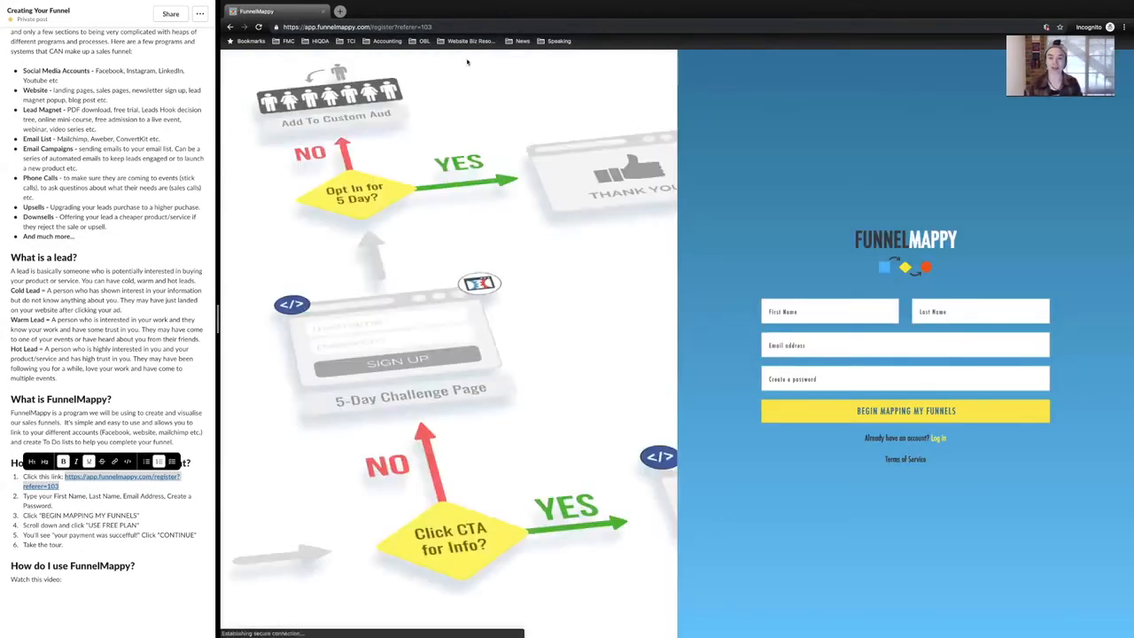
Step: Fill in the registration form with first name, last name, email address and account password, and submit it to create the account
{"action": "left_click", "coordinate": [801, 312]}
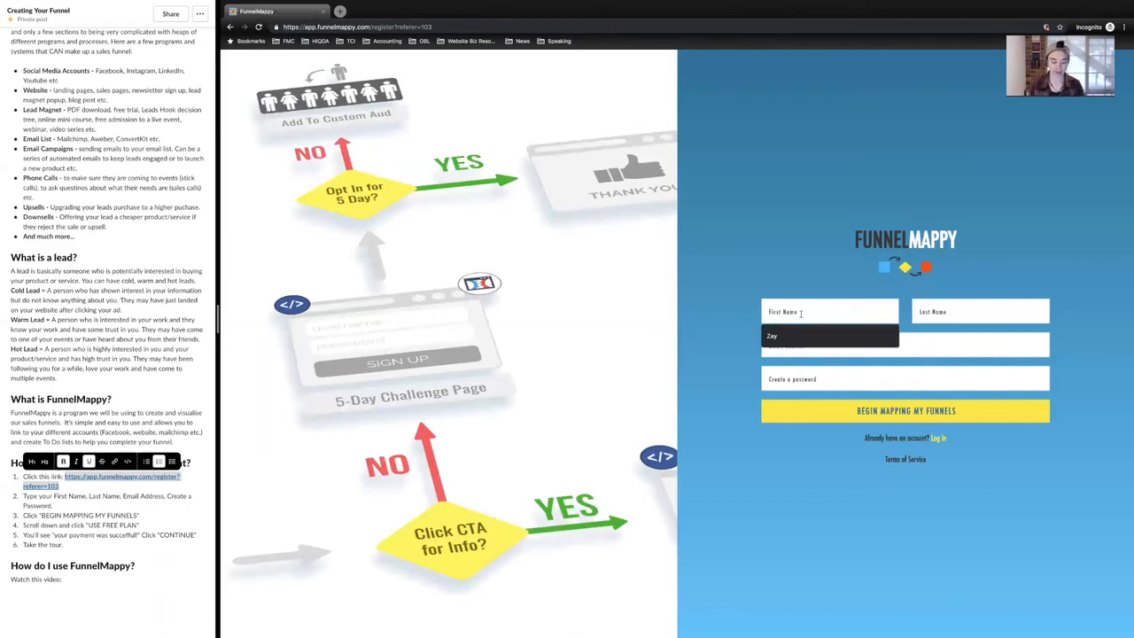
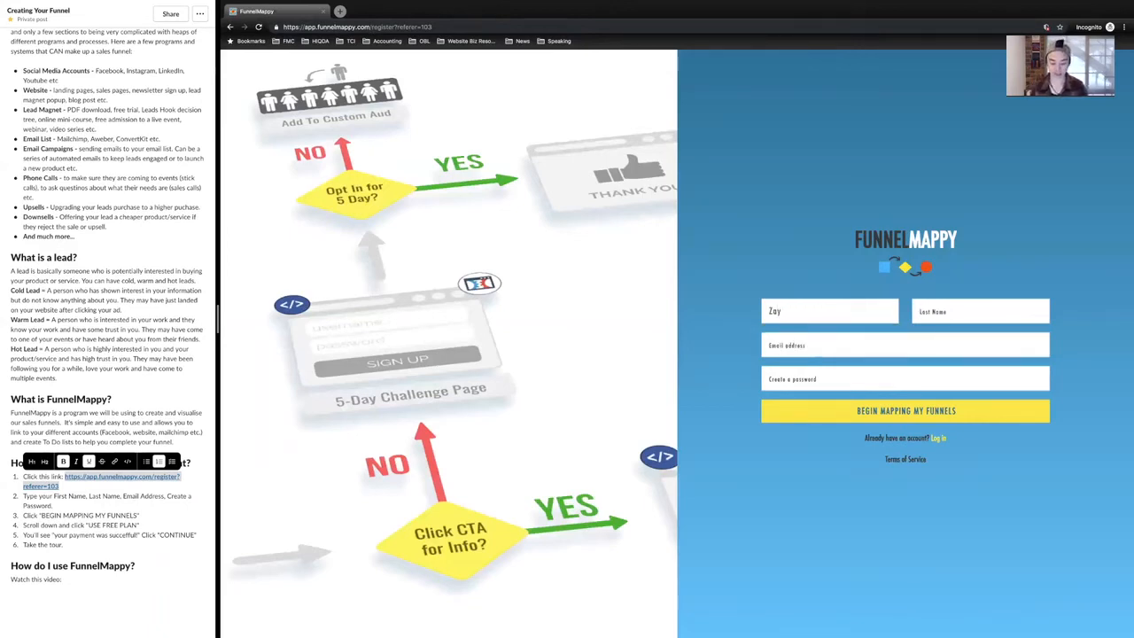
{"action": "key", "text": "Tab"}
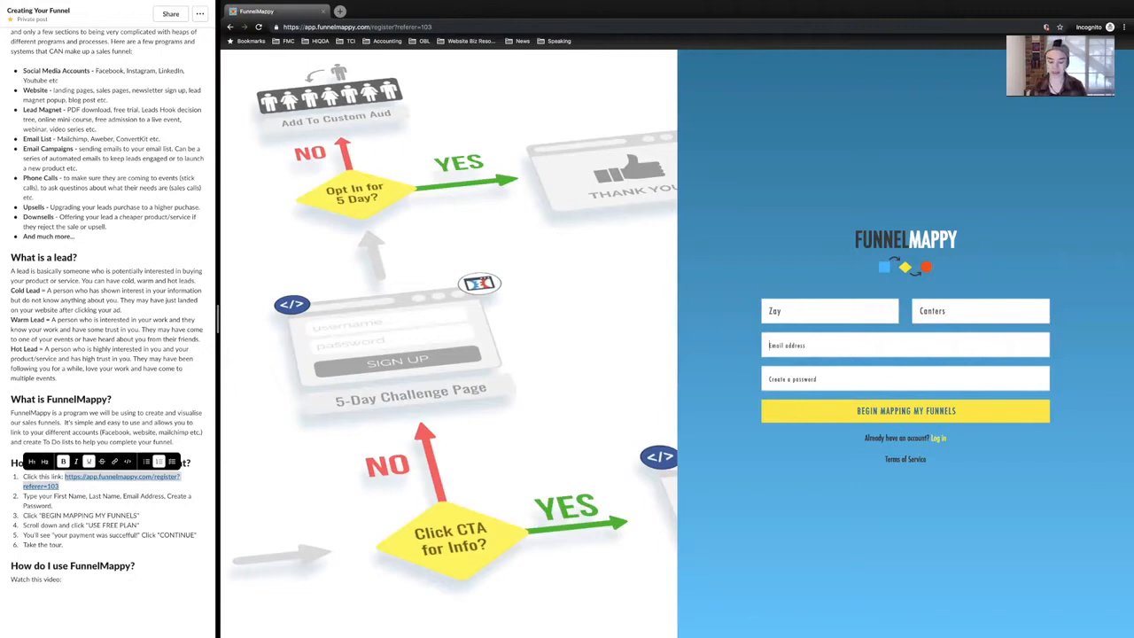
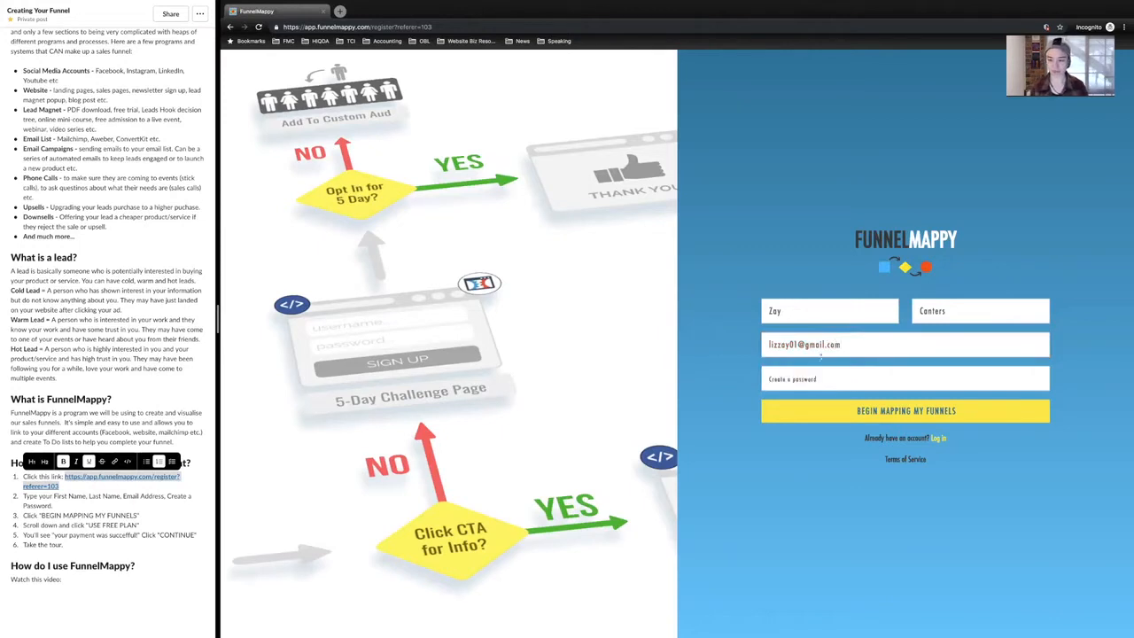
{"action": "type", "text": "**********"}
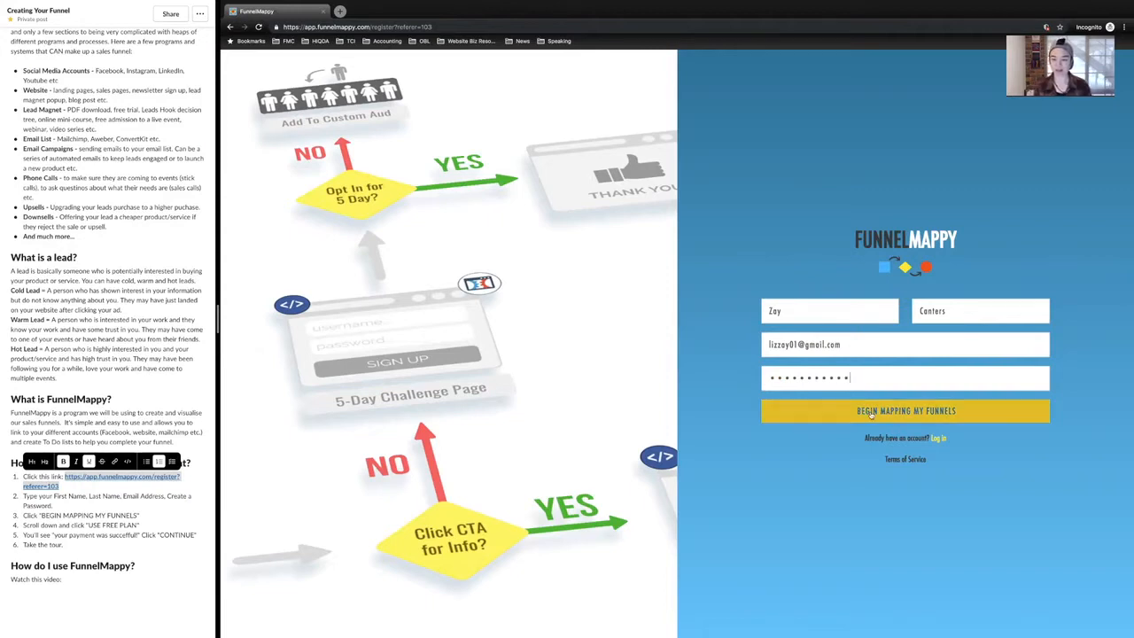
{"action": "left_click", "coordinate": [871, 414]}
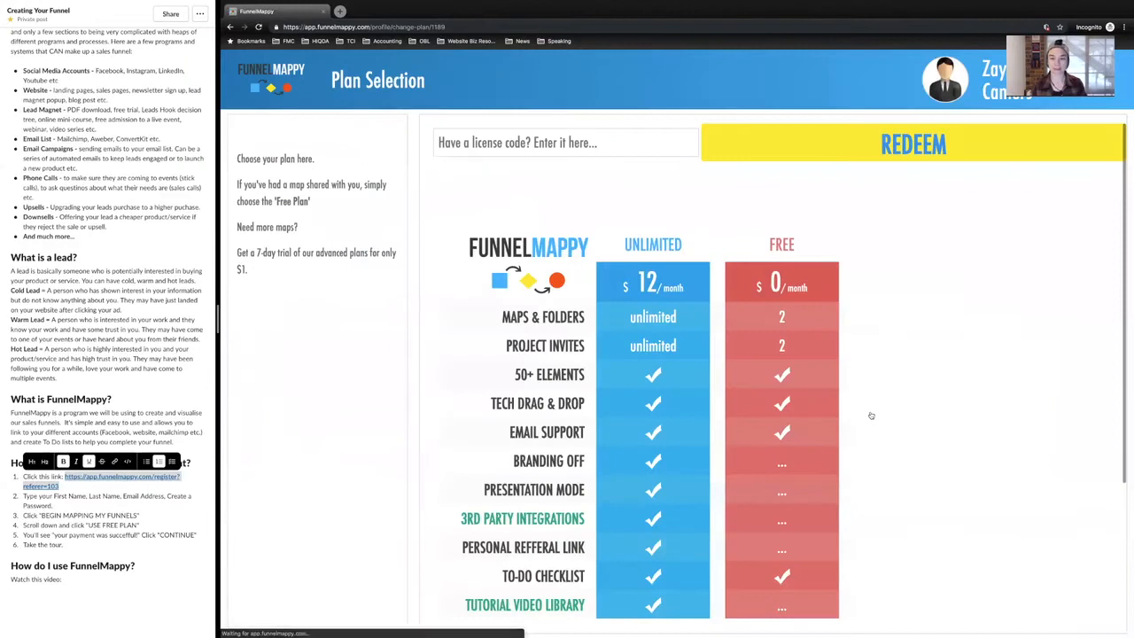
Step: Choose the Free plan for the new account and continue to the dashboard
{"action": "scroll", "coordinate": [866, 334], "scroll_direction": "down", "scroll_amount": 3}
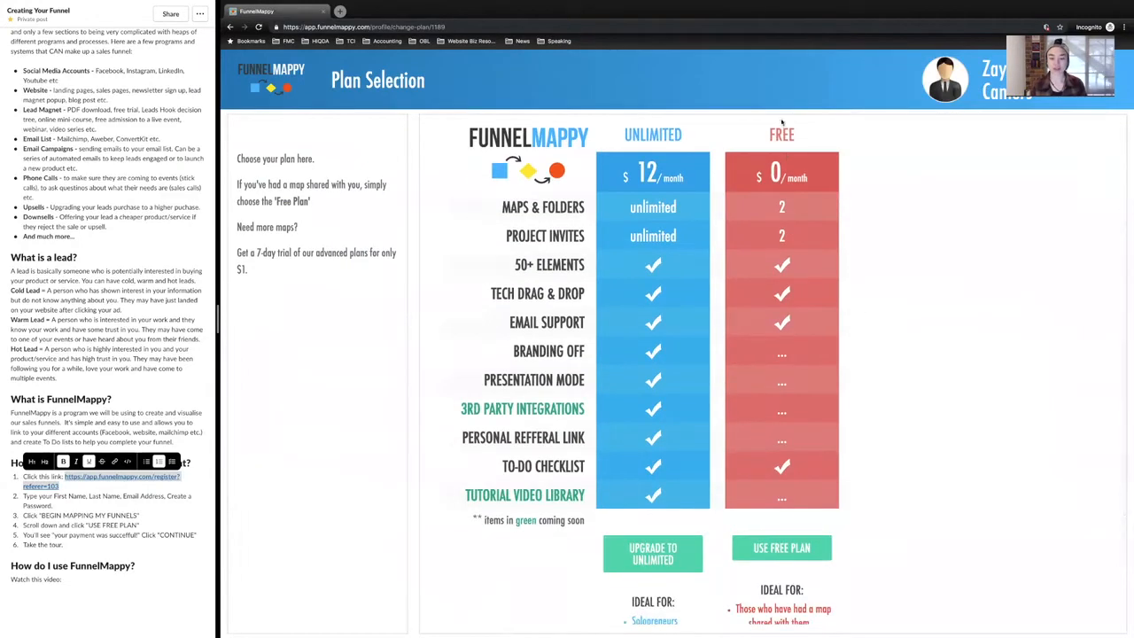
{"action": "scroll", "coordinate": [777, 323], "scroll_direction": "down", "scroll_amount": 2}
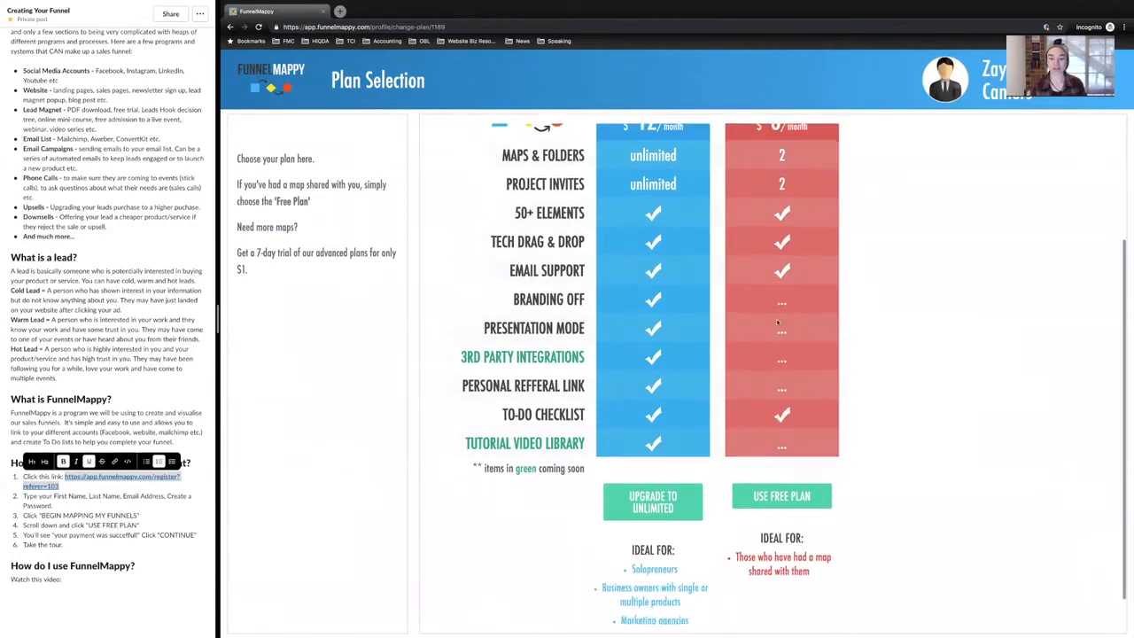
{"action": "scroll", "coordinate": [776, 400], "scroll_direction": "down", "scroll_amount": 1}
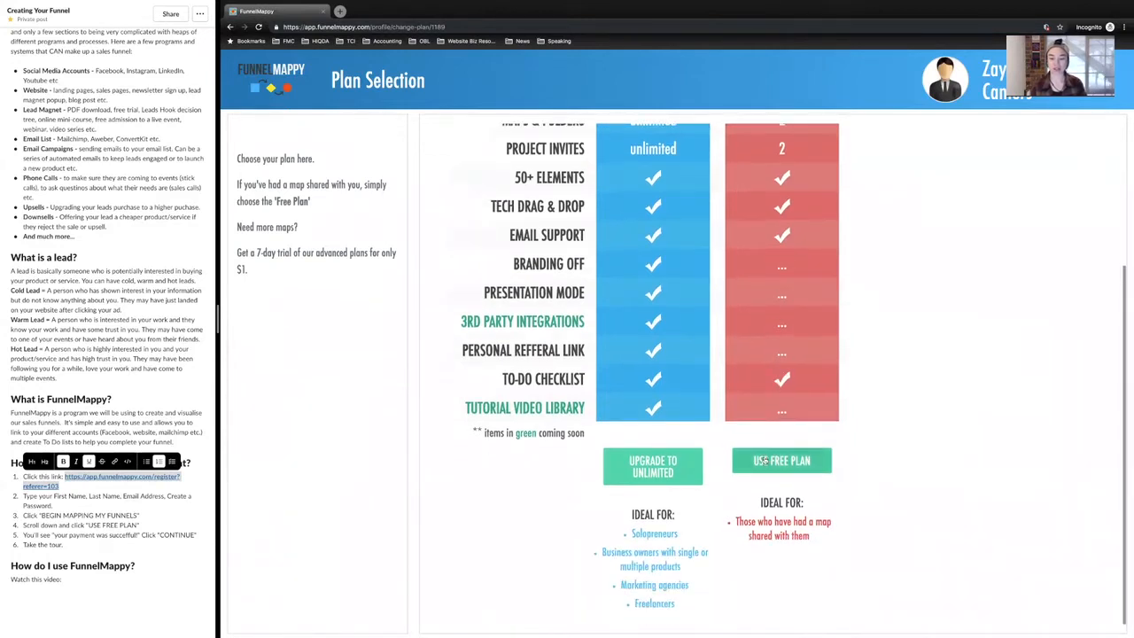
{"action": "left_click", "coordinate": [780, 464]}
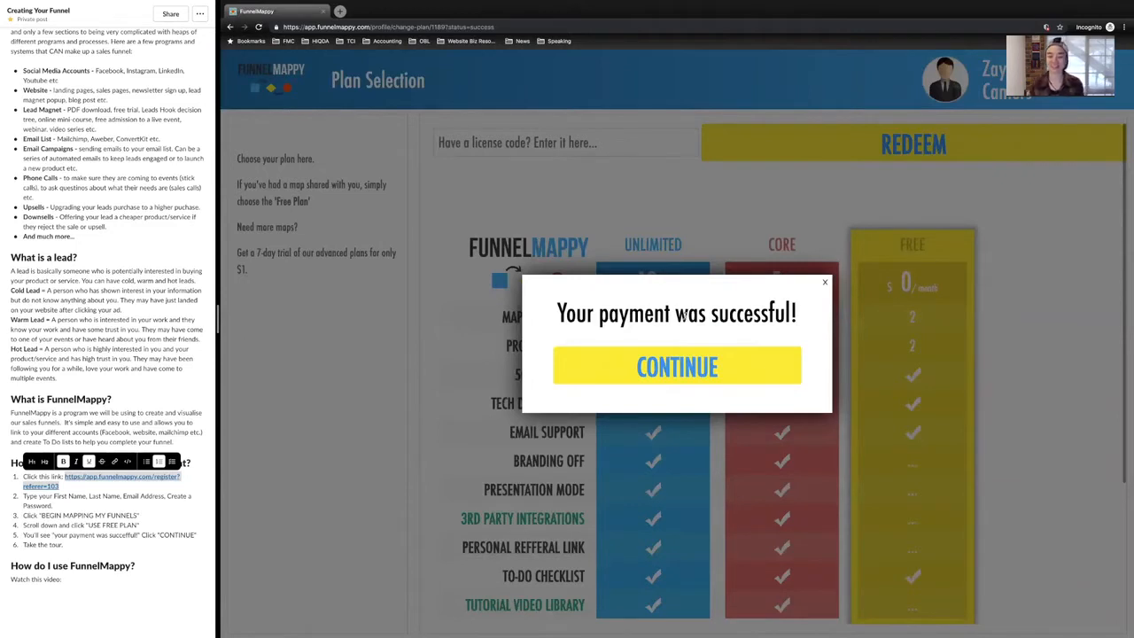
{"action": "left_click", "coordinate": [673, 356]}
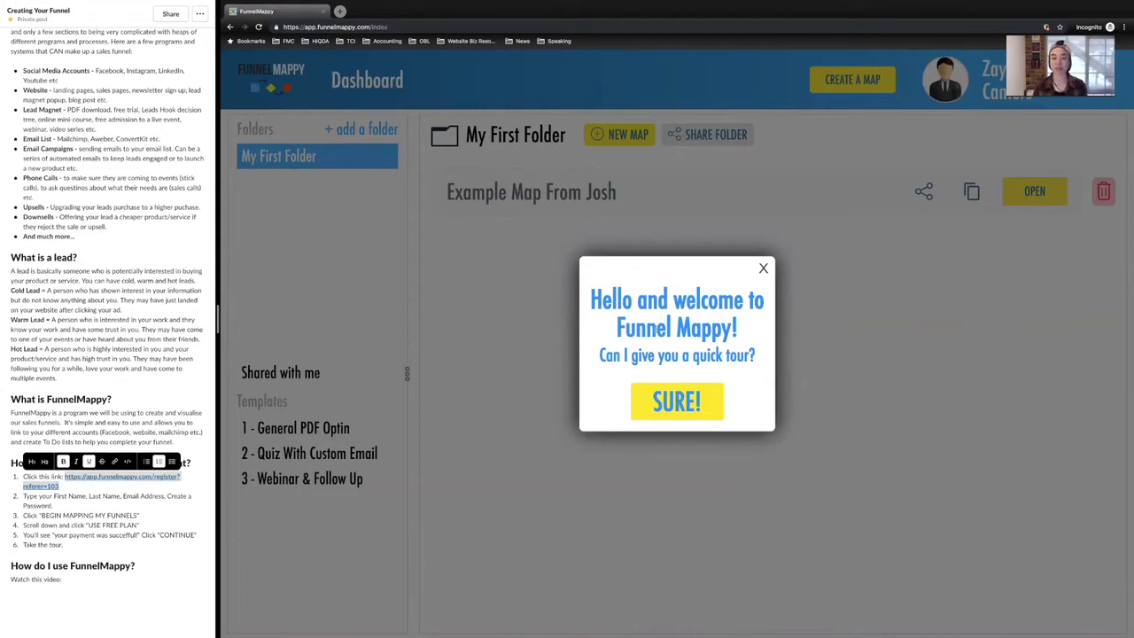
Step: Take the quick welcome tour of the dashboard through to its end and close it
{"action": "left_click", "coordinate": [665, 401]}
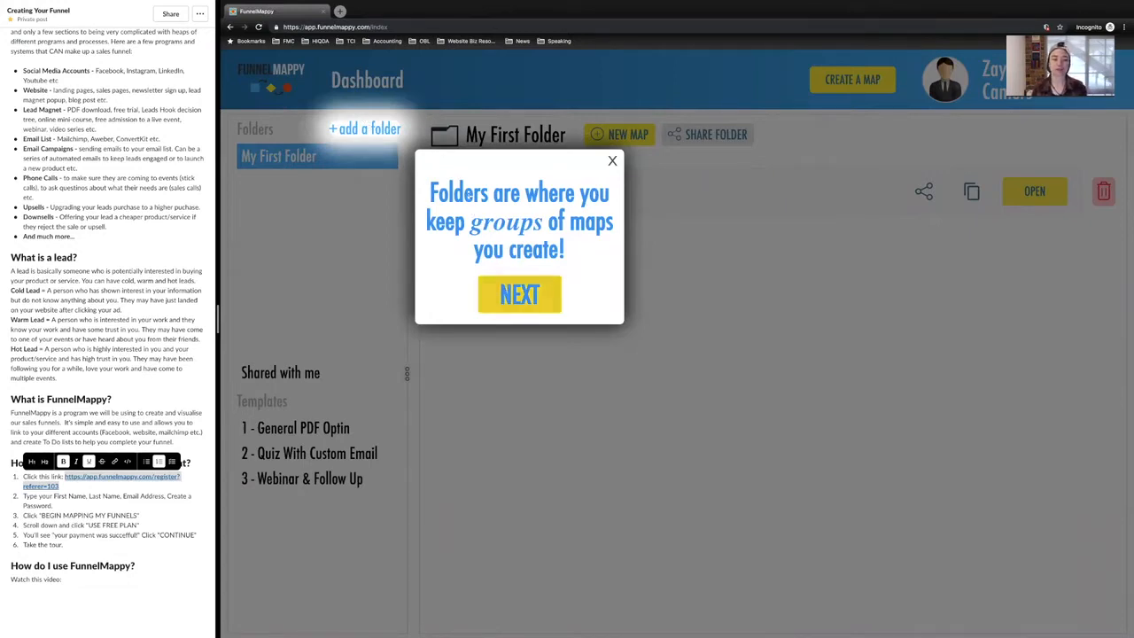
{"action": "left_click", "coordinate": [519, 296]}
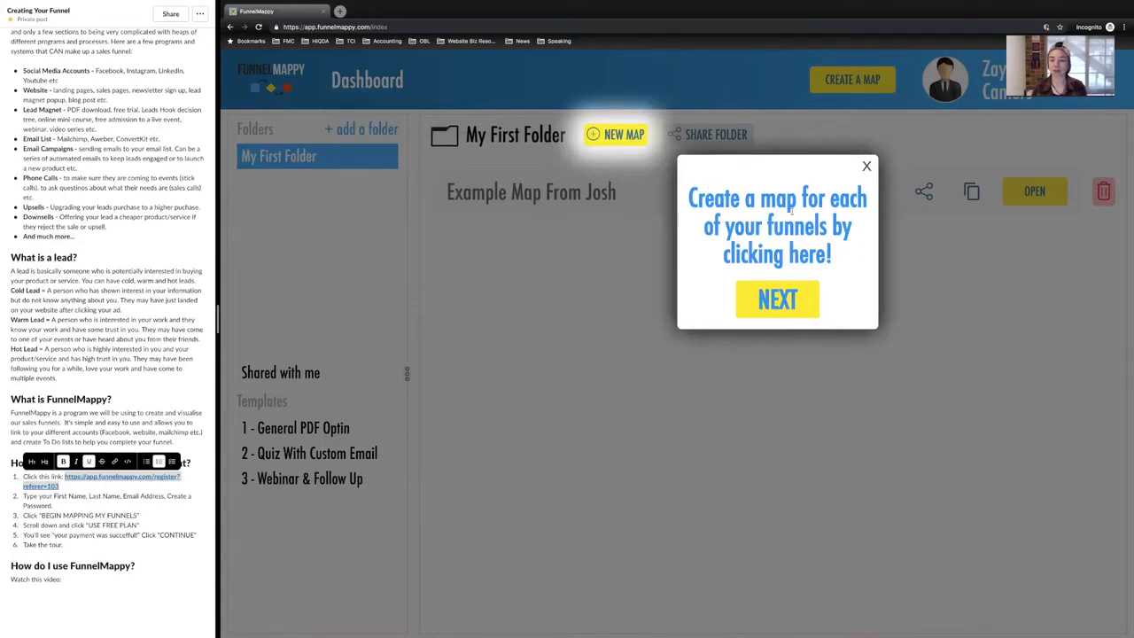
{"action": "left_click", "coordinate": [778, 300]}
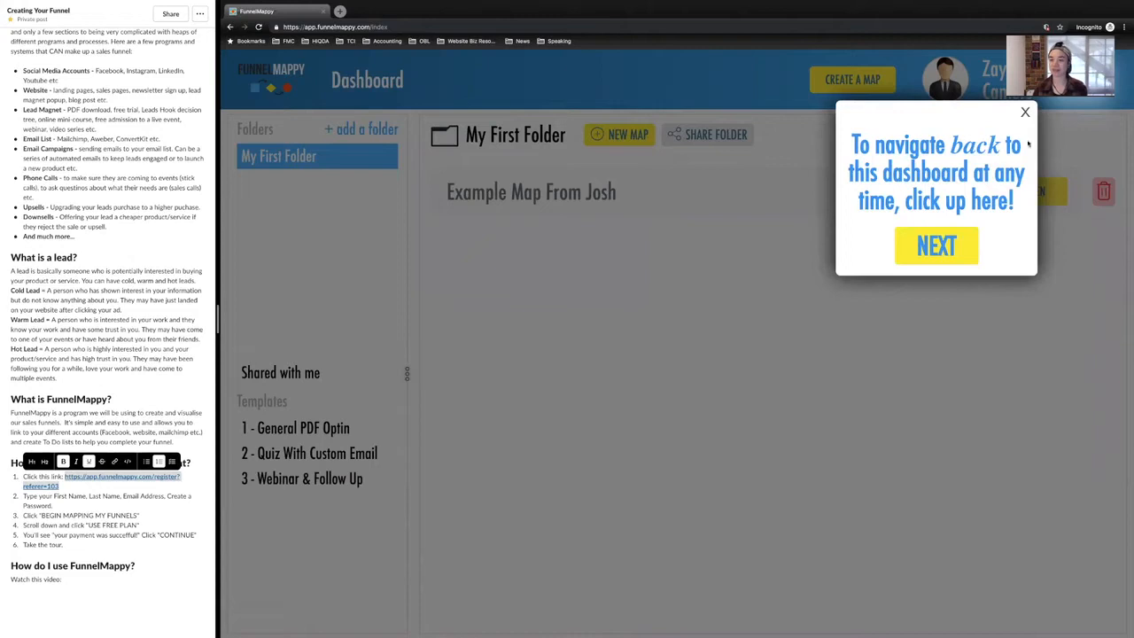
{"action": "left_click", "coordinate": [936, 246]}
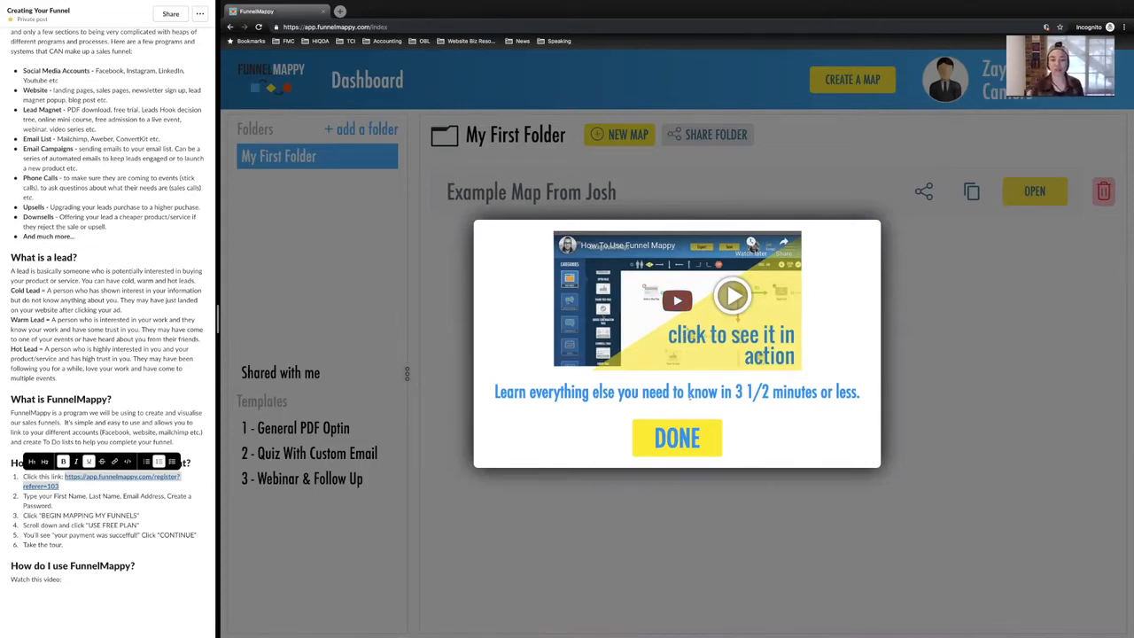
{"action": "left_click", "coordinate": [677, 437]}
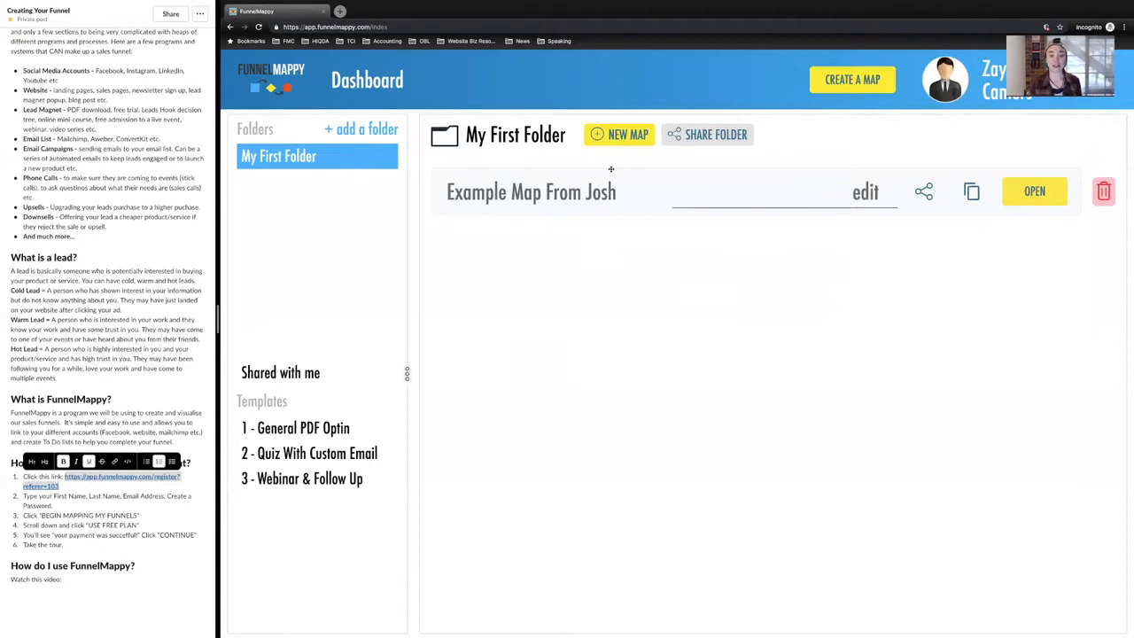
Step: Create a new map named "Funnel #1" in My First Folder and open it
{"action": "left_click", "coordinate": [620, 134]}
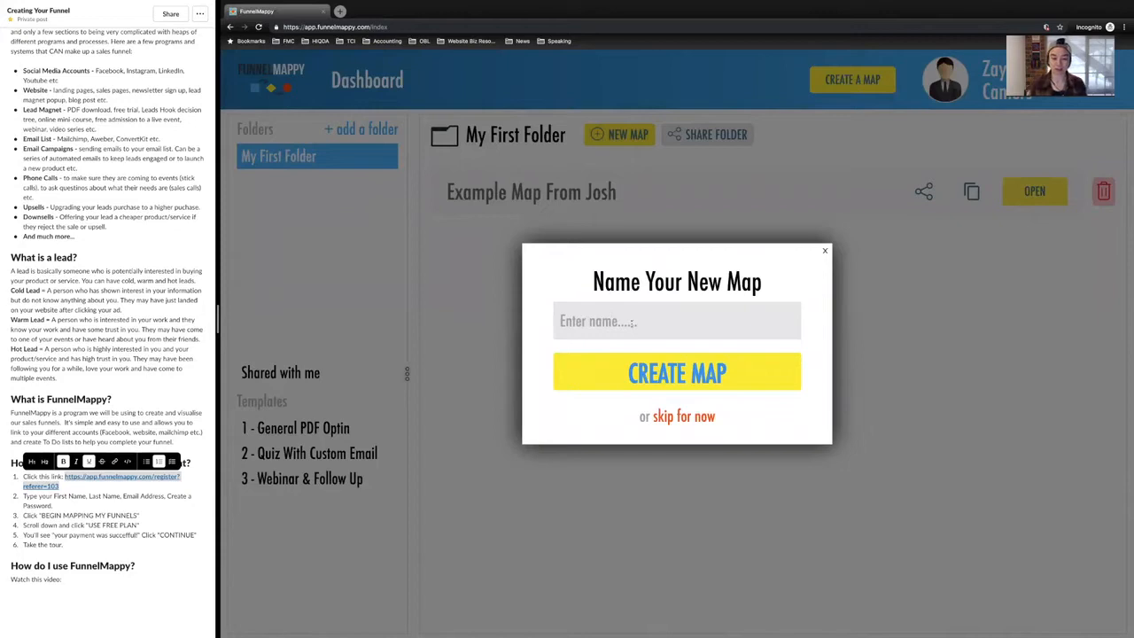
{"action": "type", "text": "Funnel"}
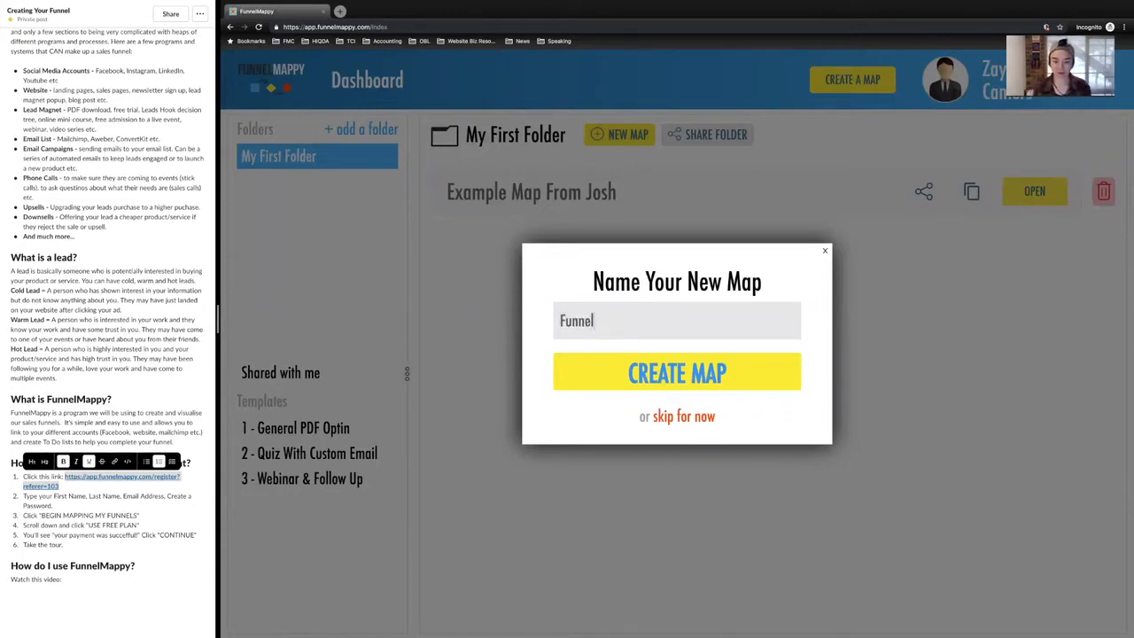
{"action": "type", "text": " #1"}
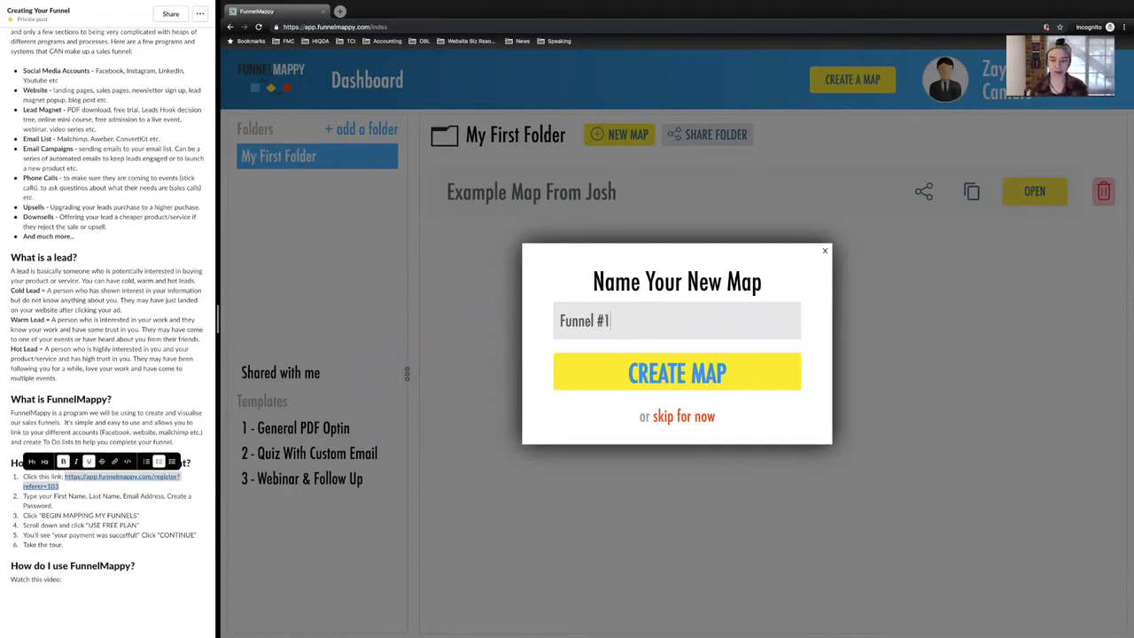
{"action": "left_click", "coordinate": [672, 382]}
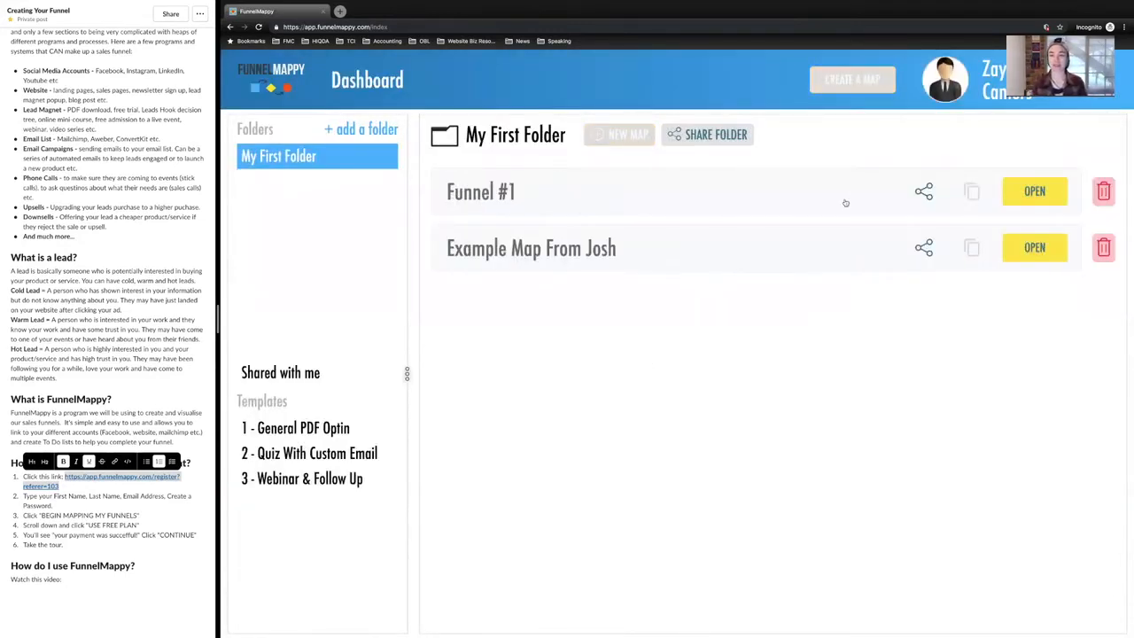
{"action": "left_click", "coordinate": [1024, 192]}
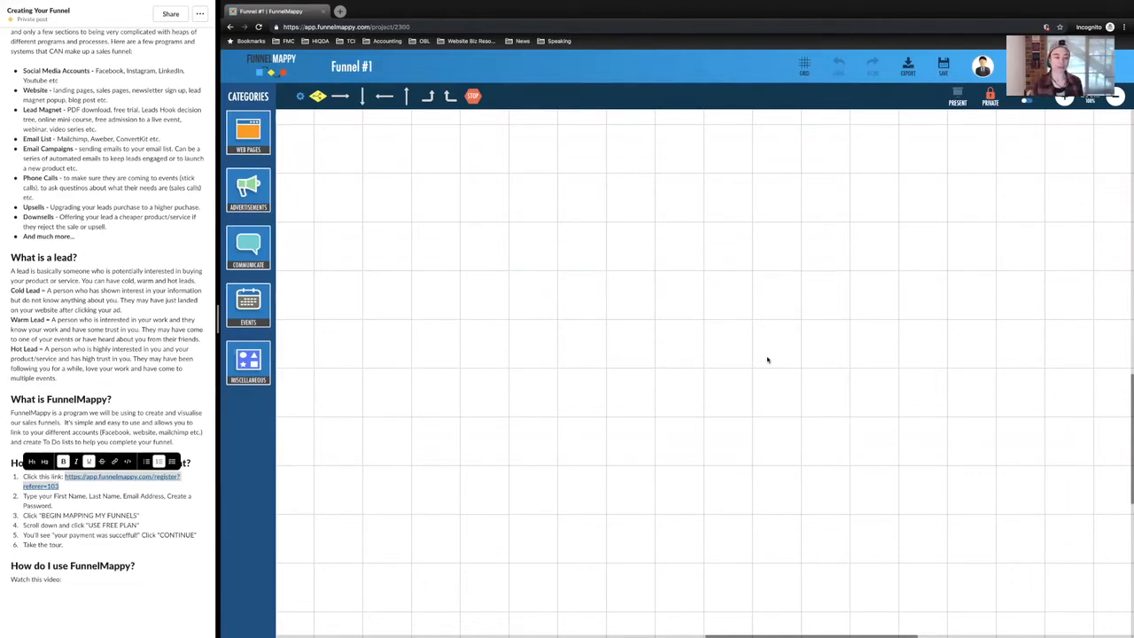
{"action": "key", "text": "ctrl+Left"}
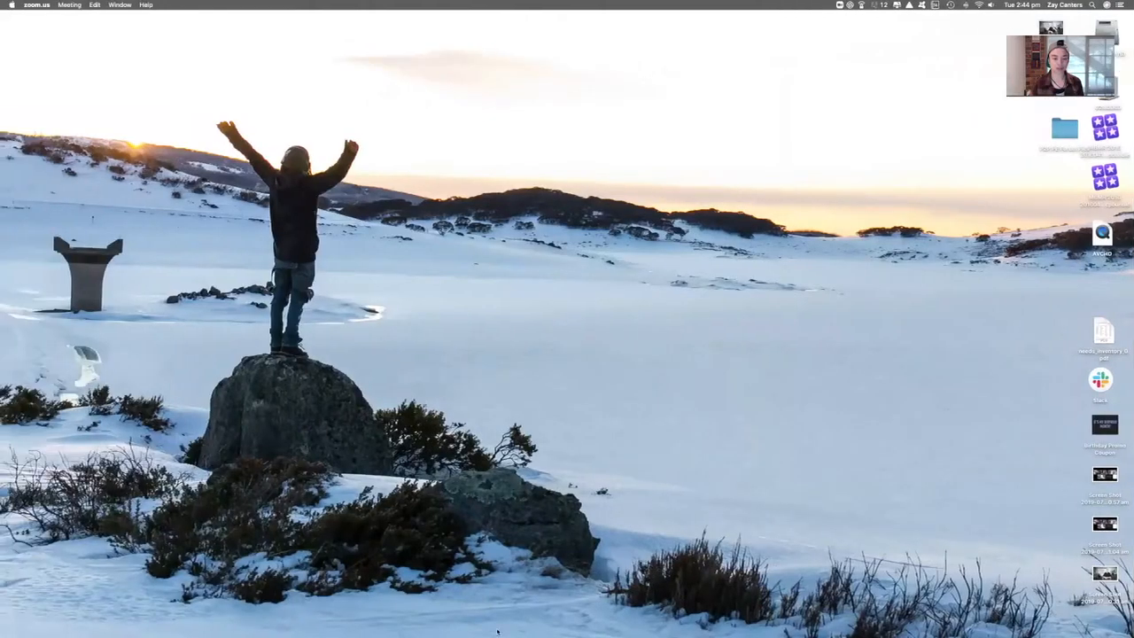
{"action": "key", "text": "ctrl+Right"}
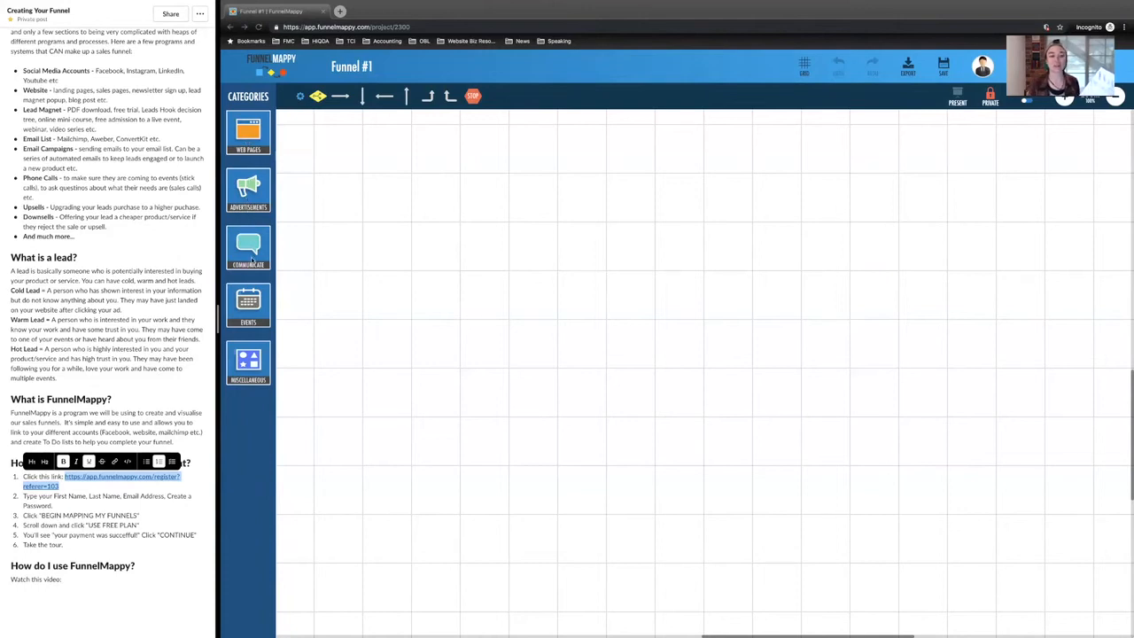
Step: Search the Advertisements elements for "facebook" and place a Facebook Post element in the upper part of the map
{"action": "left_click", "coordinate": [252, 193]}
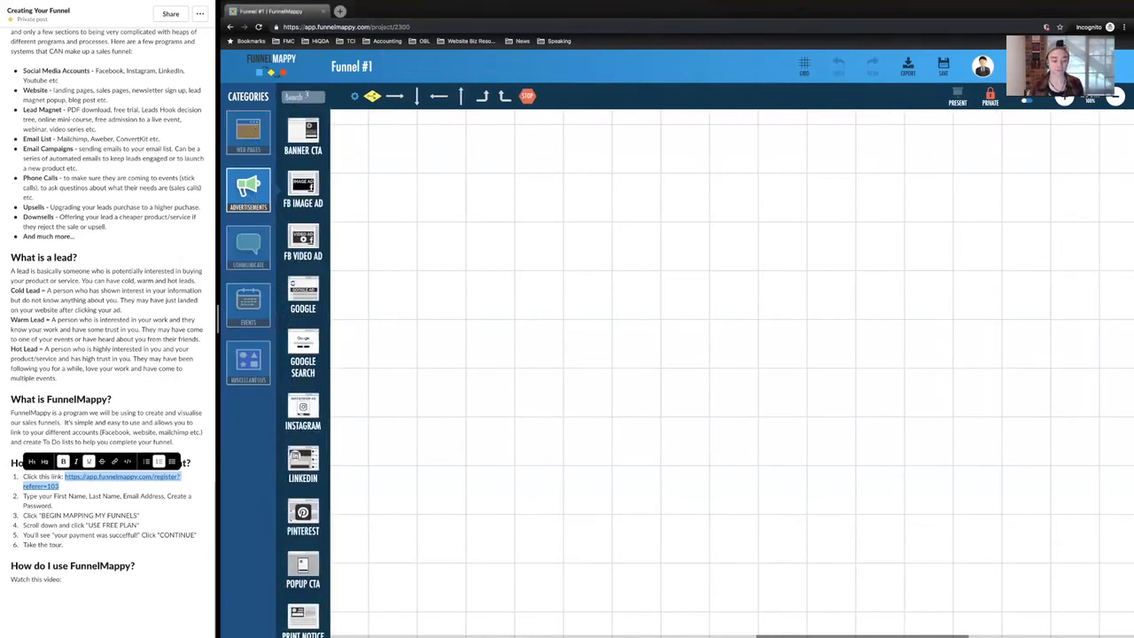
{"action": "left_click", "coordinate": [306, 96]}
{"action": "type", "text": "face"}
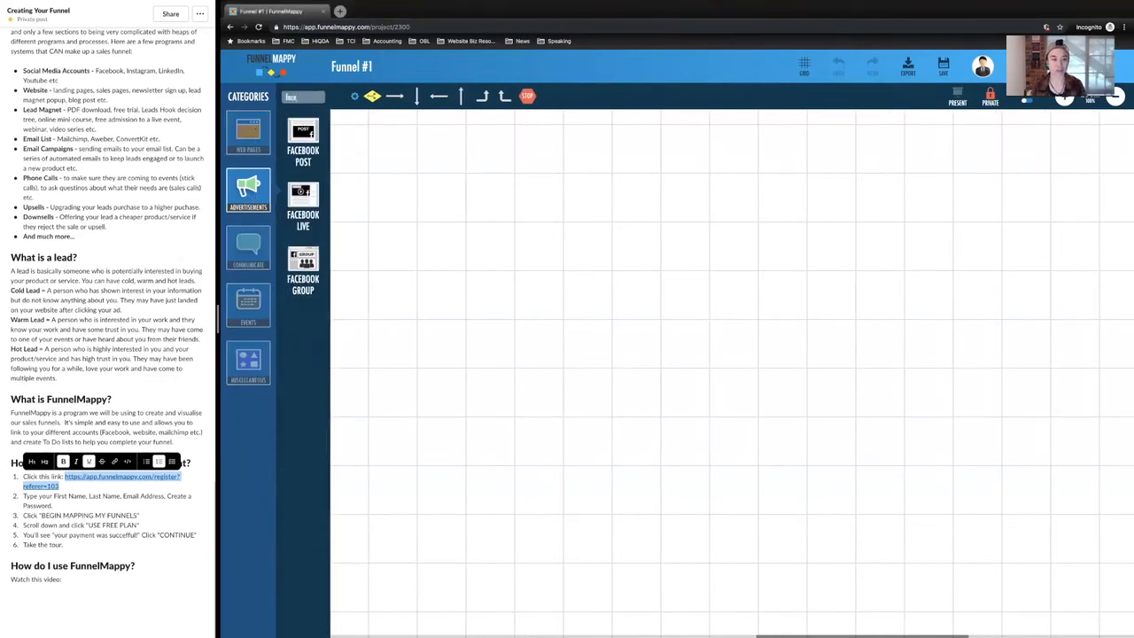
{"action": "type", "text": "book"}
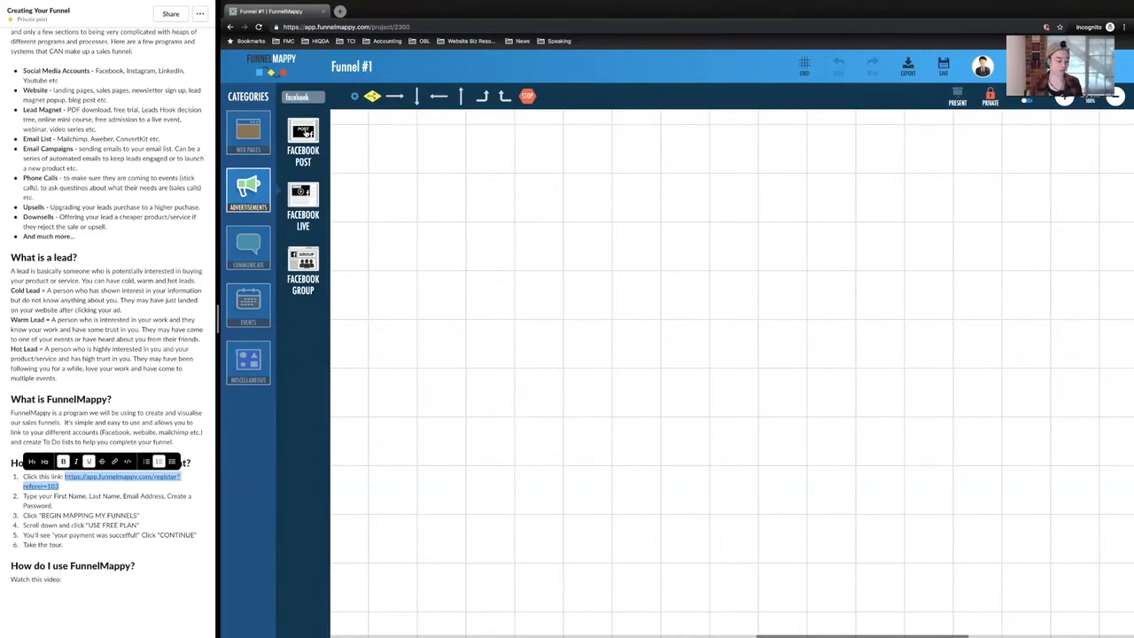
{"action": "left_click_drag", "start_coordinate": [305, 131], "coordinate": [492, 204]}
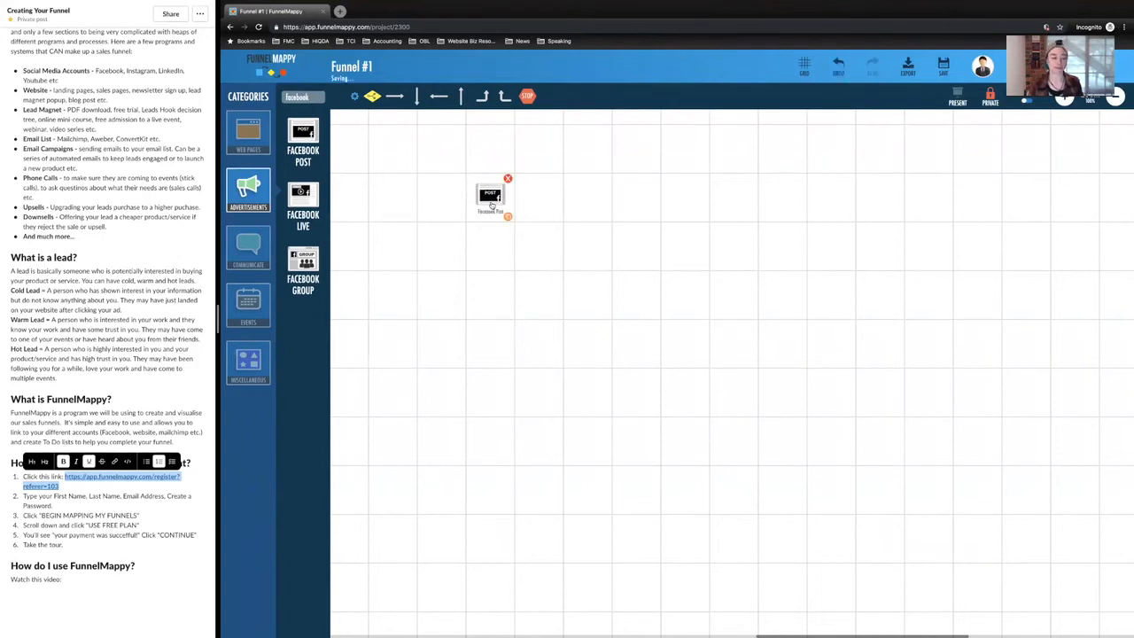
Step: Find the Instagram and YouTube advertisement elements and place them in a row beside the Facebook Post
{"action": "double_click", "coordinate": [297, 96]}
{"action": "type", "text": "Instagram"}
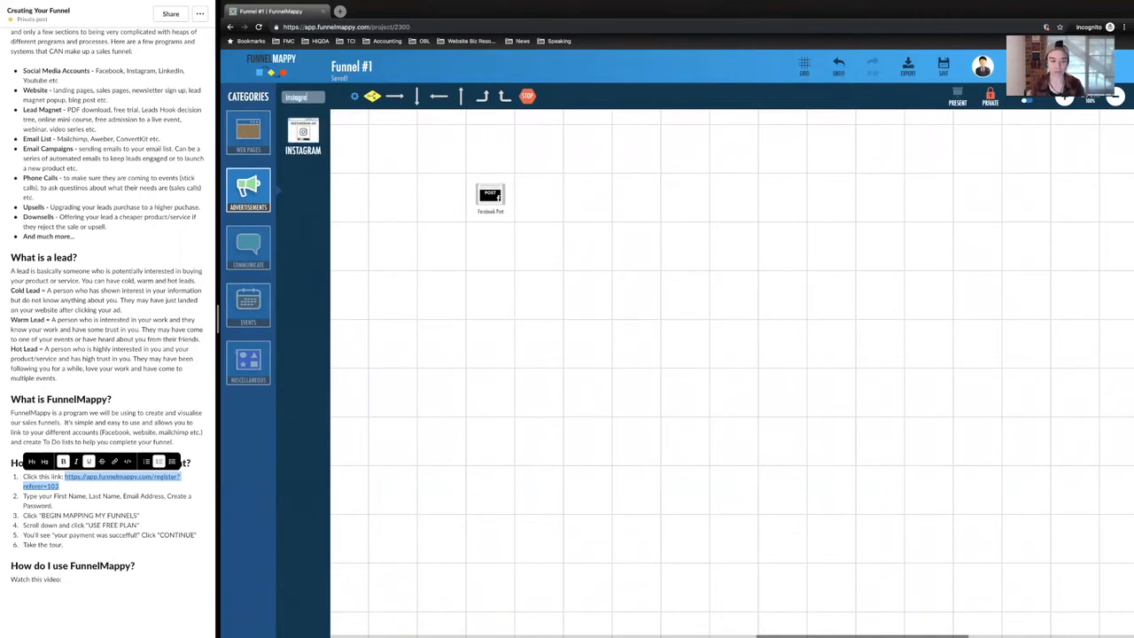
{"action": "left_click_drag", "start_coordinate": [299, 134], "coordinate": [586, 206]}
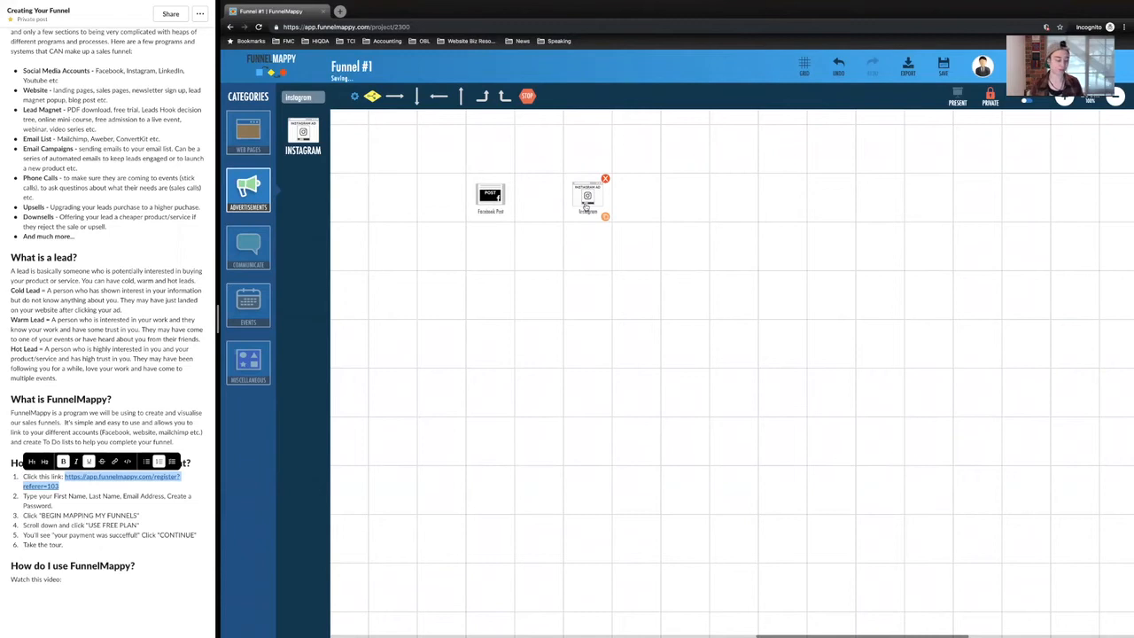
{"action": "type", "text": "youtub"}
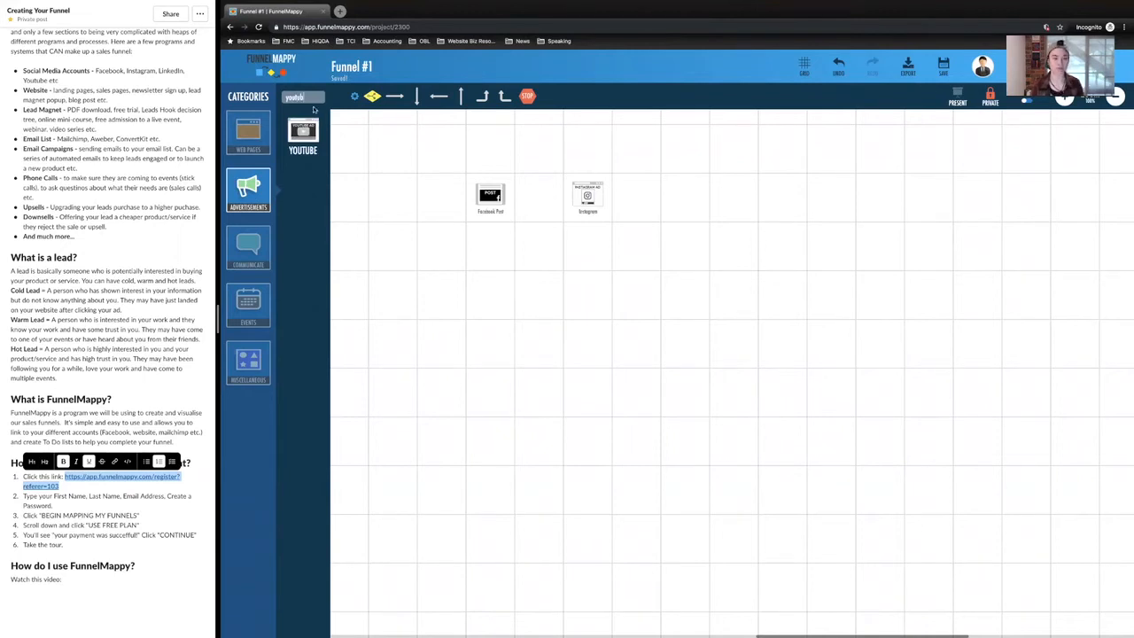
{"action": "left_click_drag", "start_coordinate": [316, 134], "coordinate": [688, 225]}
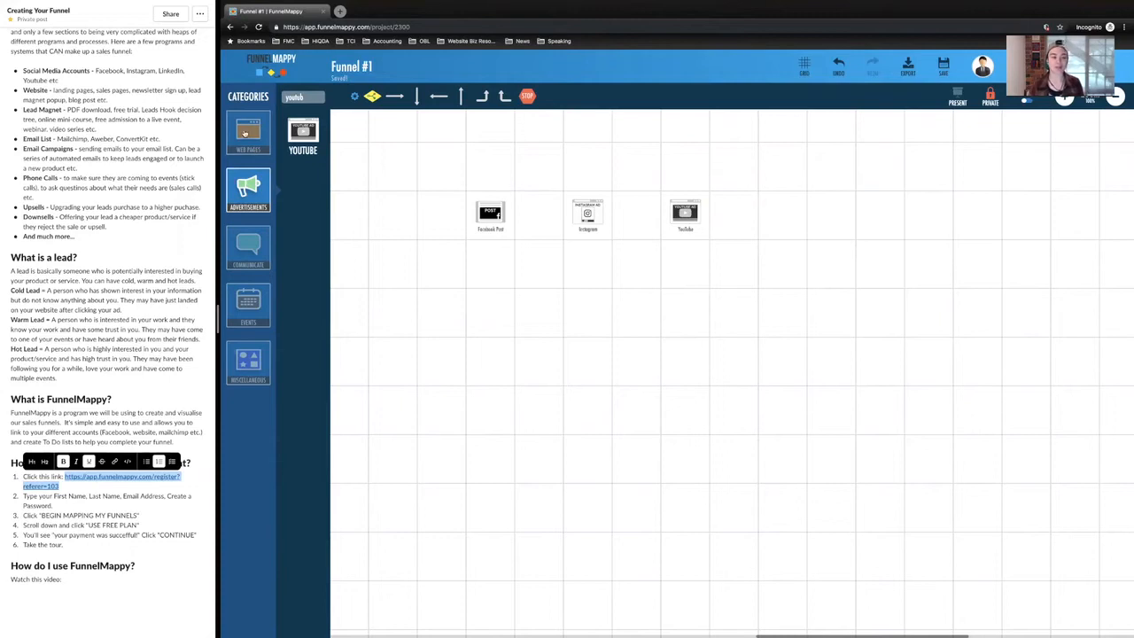
Step: Place a Custom Page element from the Web Pages category directly below the Facebook Post on the map
{"action": "left_click", "coordinate": [244, 133]}
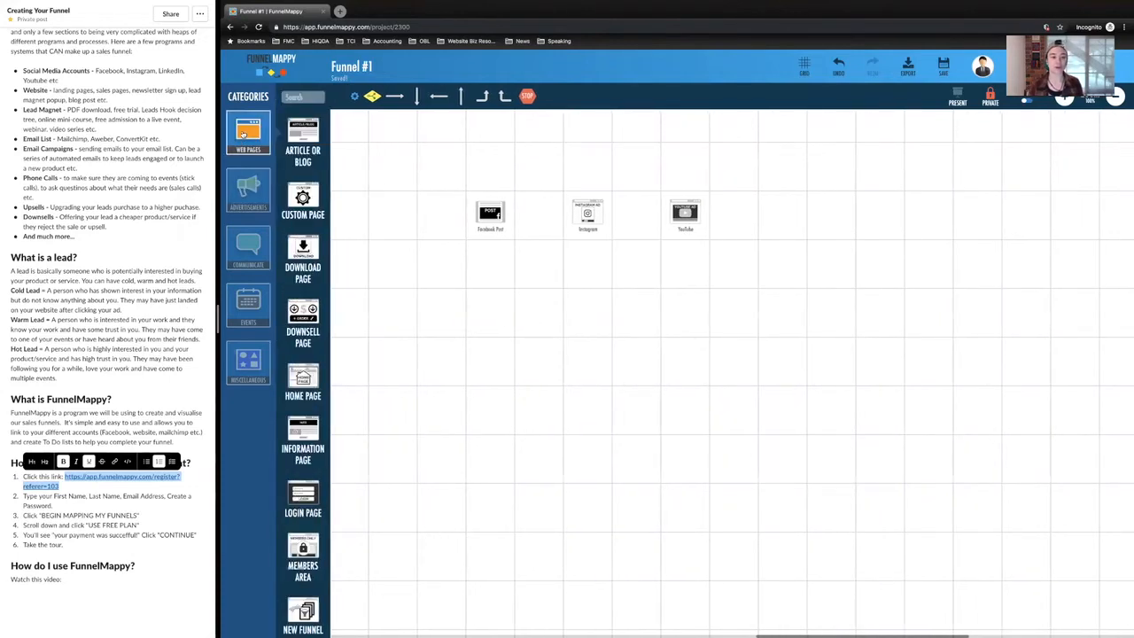
{"action": "mouse_move", "coordinate": [485, 211]}
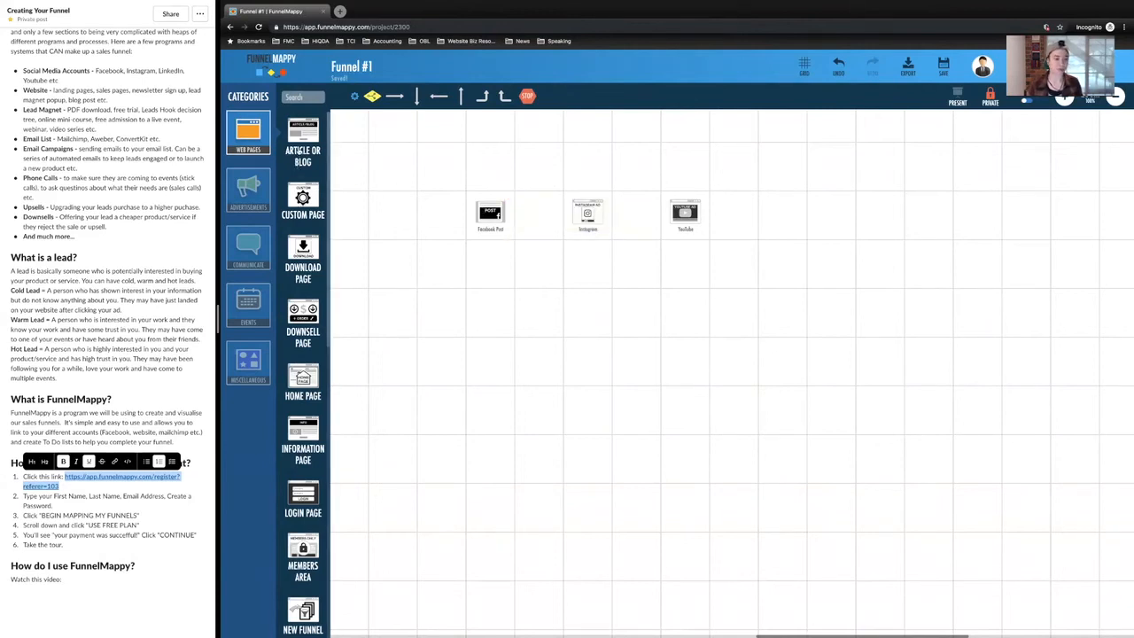
{"action": "left_click_drag", "start_coordinate": [303, 197], "coordinate": [490, 318]}
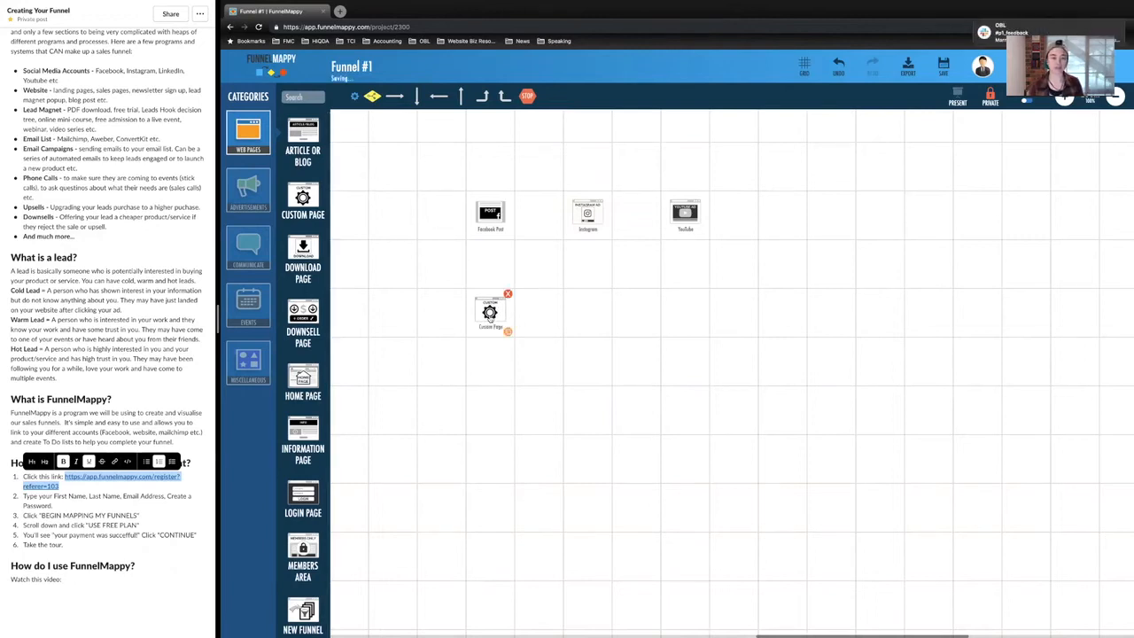
Step: Rename the Custom Page element below the Facebook Post to "Lead Magnet Page"
{"action": "left_click", "coordinate": [491, 328]}
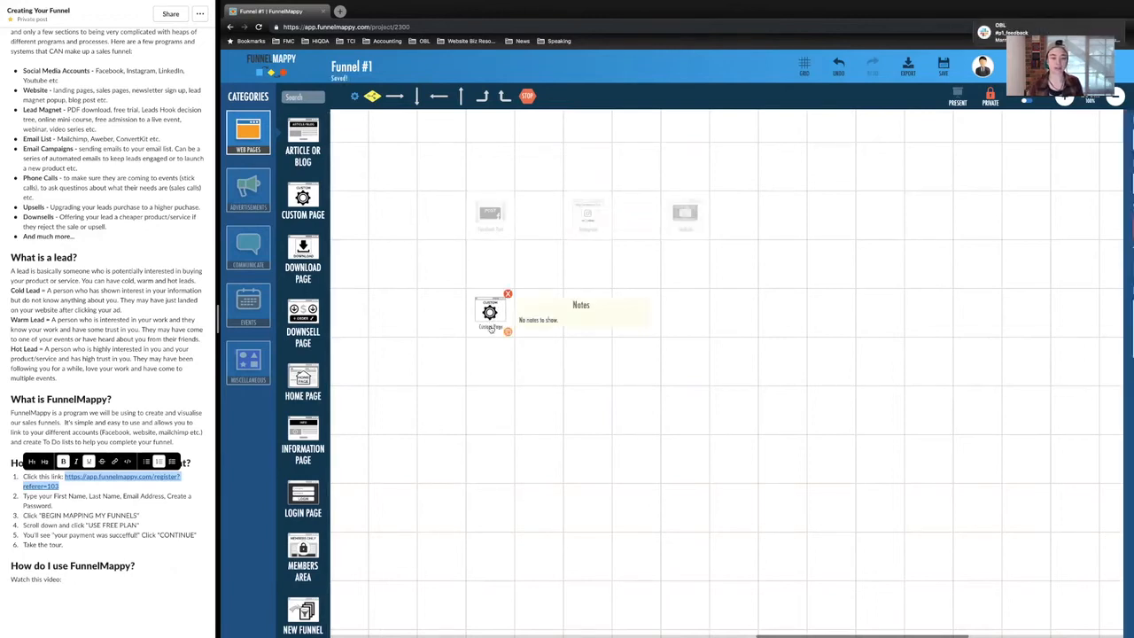
{"action": "left_click", "coordinate": [987, 134]}
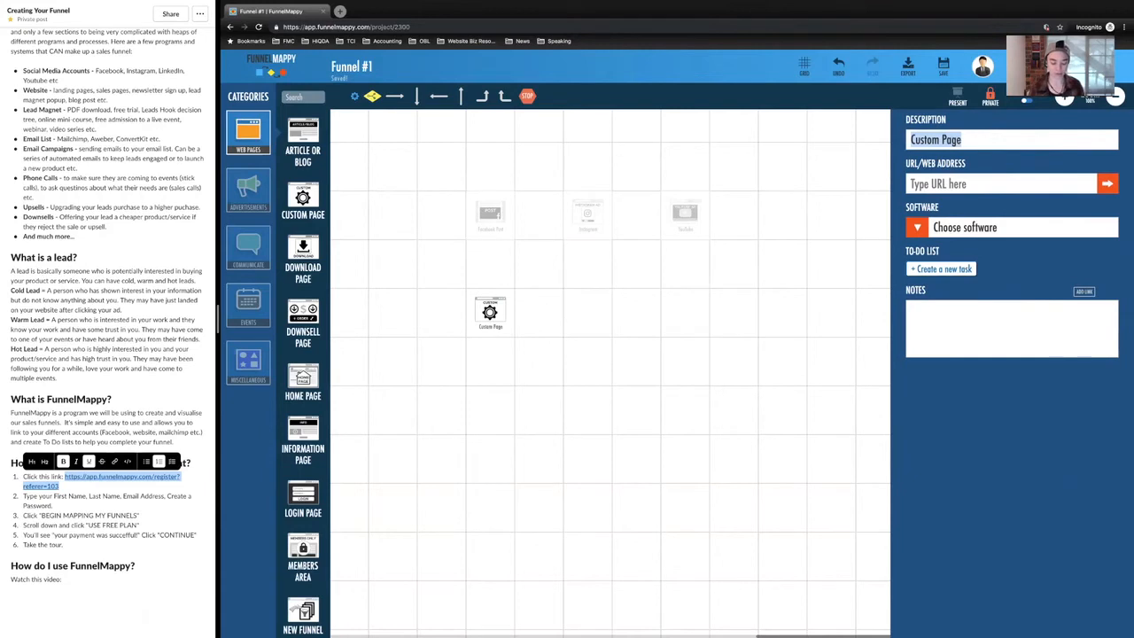
{"action": "type", "text": "Sales"}
{"action": "key", "text": "BackSpace"}
{"action": "key", "text": "BackSpace"}
{"action": "key", "text": "BackSpace"}
{"action": "key", "text": "BackSpace"}
{"action": "key", "text": "BackSpace"}
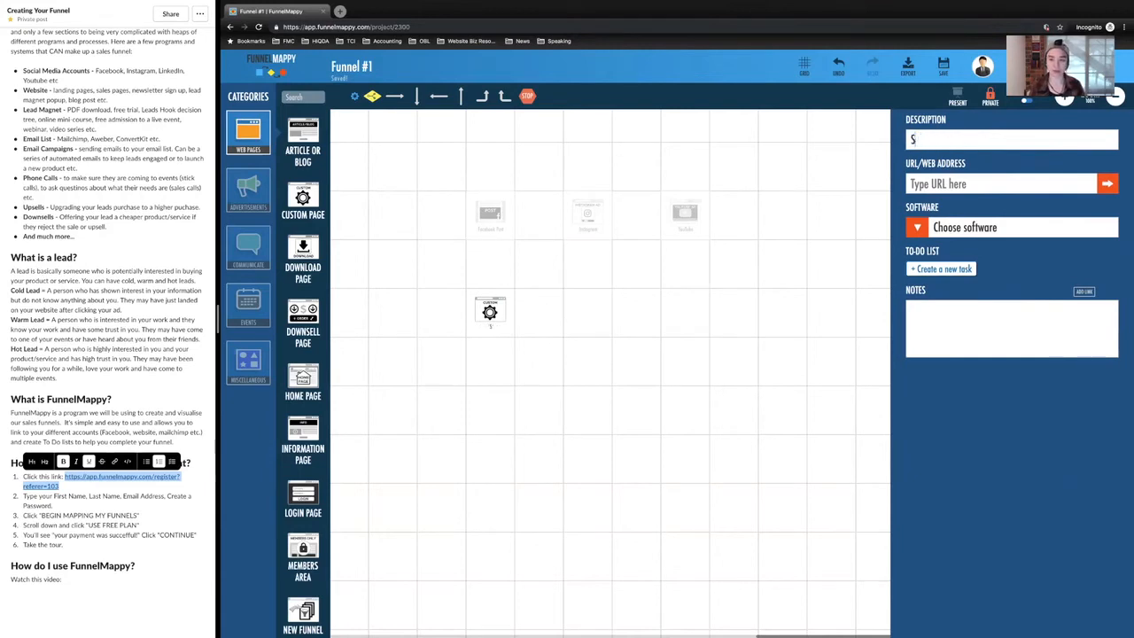
{"action": "type", "text": "Lead Magnet Page"}
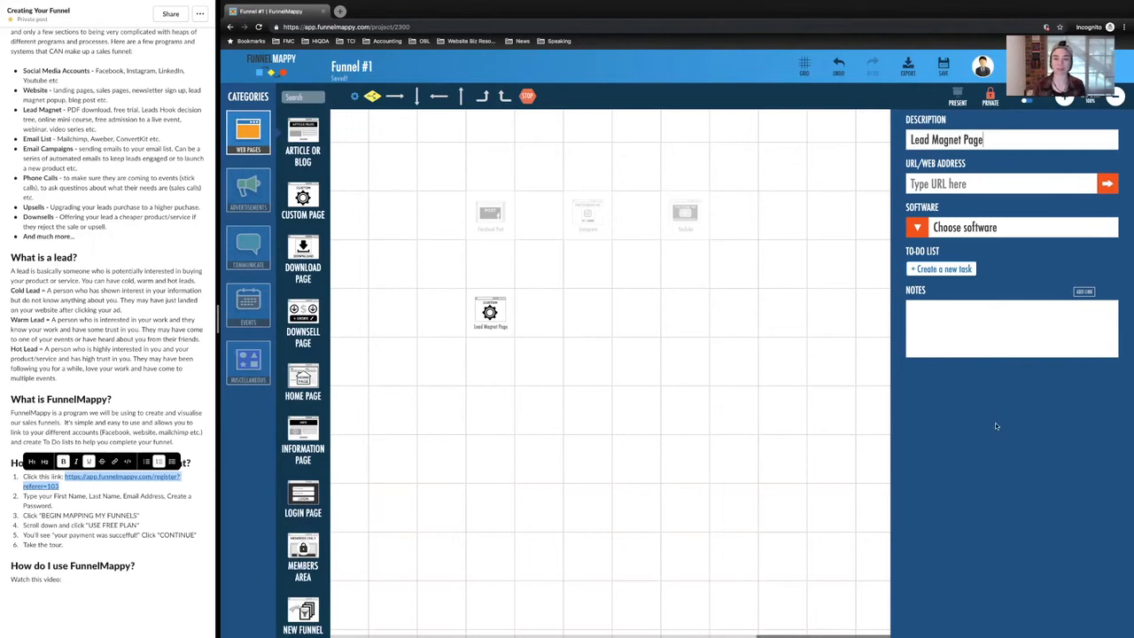
{"action": "left_click", "coordinate": [523, 312]}
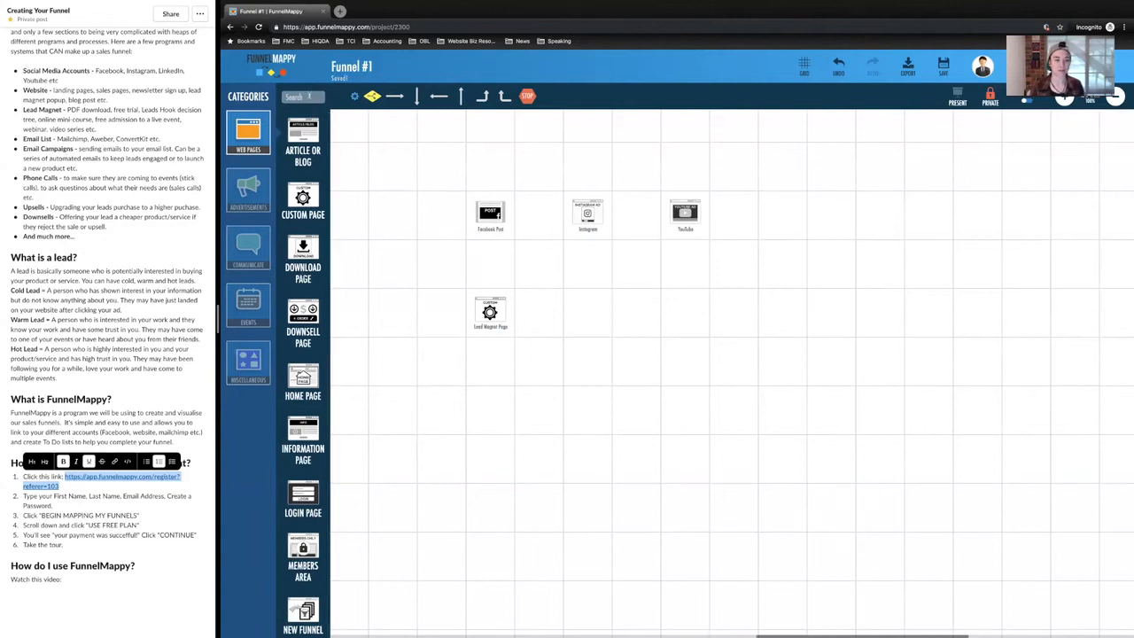
Step: Search the element library for "about", and clear the search
{"action": "type", "text": "about"}
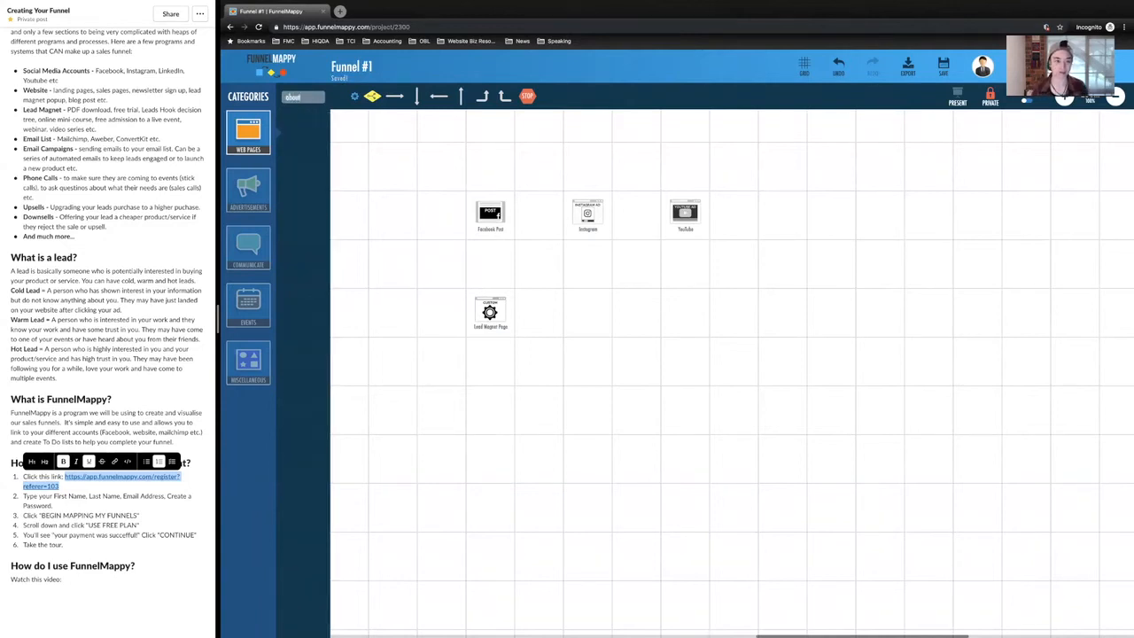
{"action": "key", "text": "BackSpace"}
{"action": "key", "text": "BackSpace"}
{"action": "key", "text": "BackSpace"}
{"action": "key", "text": "BackSpace"}
{"action": "key", "text": "BackSpace"}
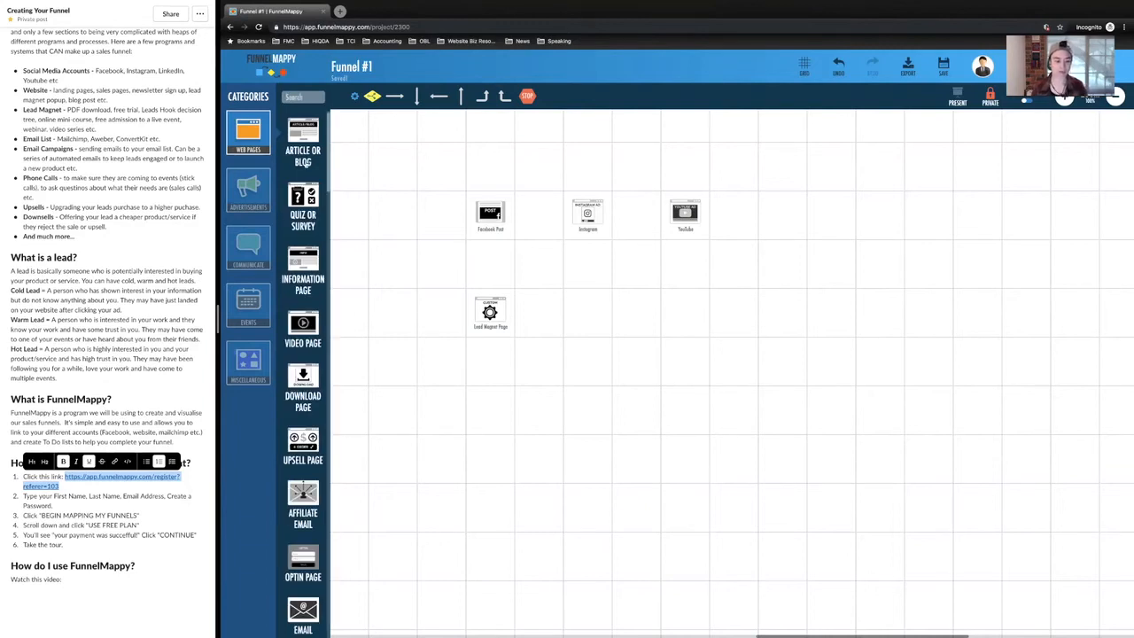
Step: Place a Sales Page element beside the Lead Magnet Page, directly below Instagram
{"action": "scroll", "coordinate": [303, 381], "scroll_direction": "down", "scroll_amount": 3}
{"action": "scroll", "coordinate": [303, 381], "scroll_direction": "down", "scroll_amount": 2}
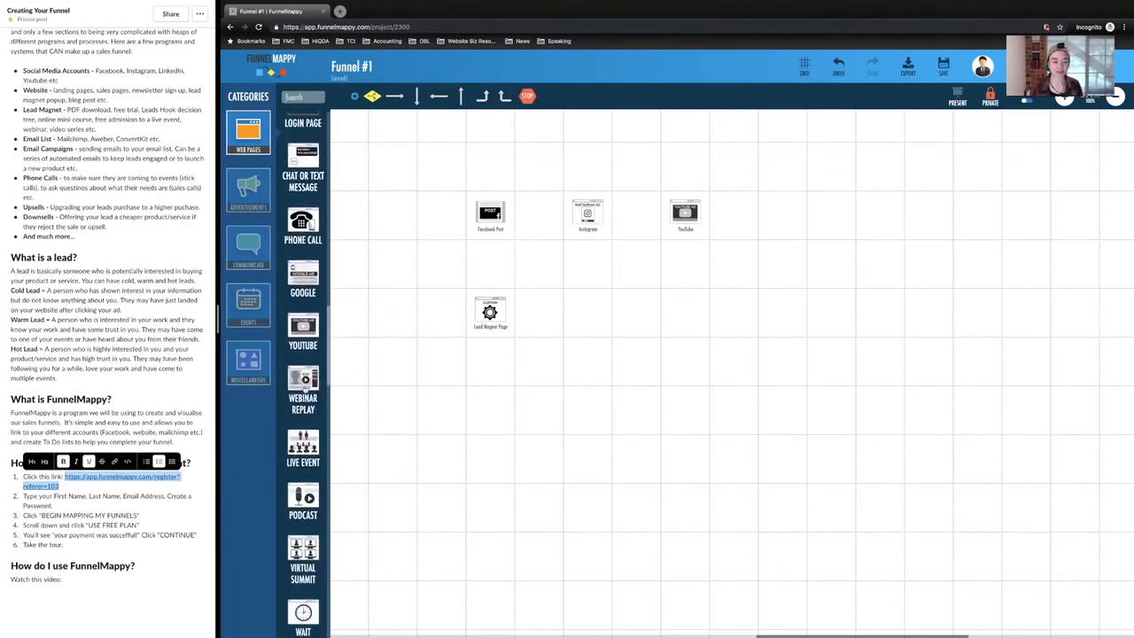
{"action": "scroll", "coordinate": [304, 387], "scroll_direction": "down", "scroll_amount": 3}
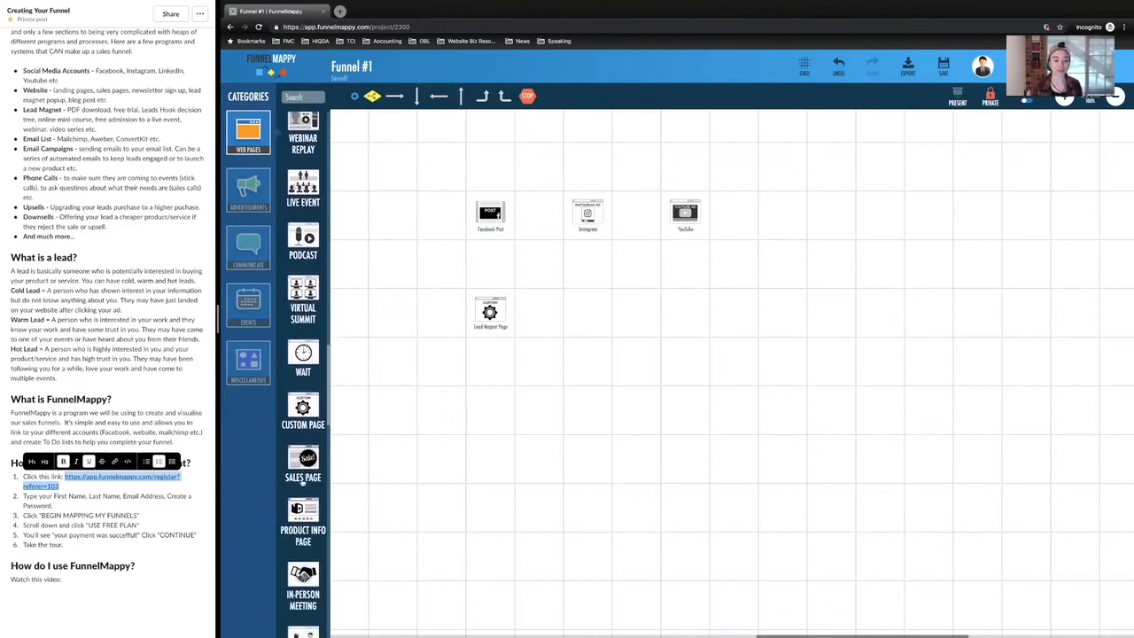
{"action": "left_click_drag", "start_coordinate": [303, 458], "coordinate": [589, 319]}
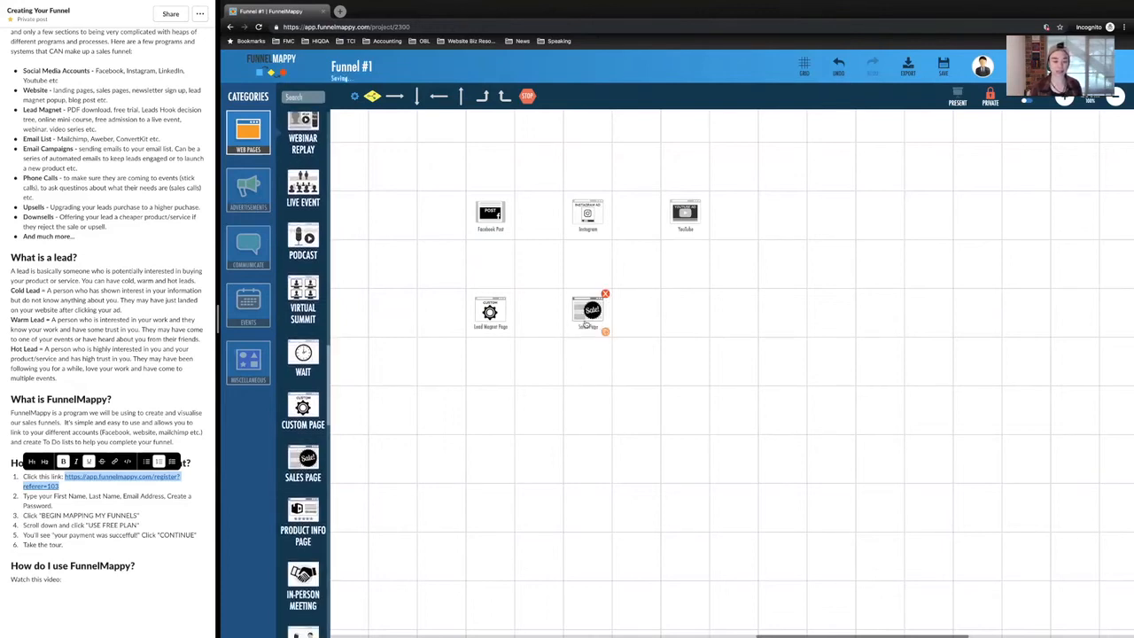
Step: Place another Custom Page element beside the Sales Page, directly below YouTube
{"action": "scroll", "coordinate": [293, 490], "scroll_direction": "down", "scroll_amount": 3}
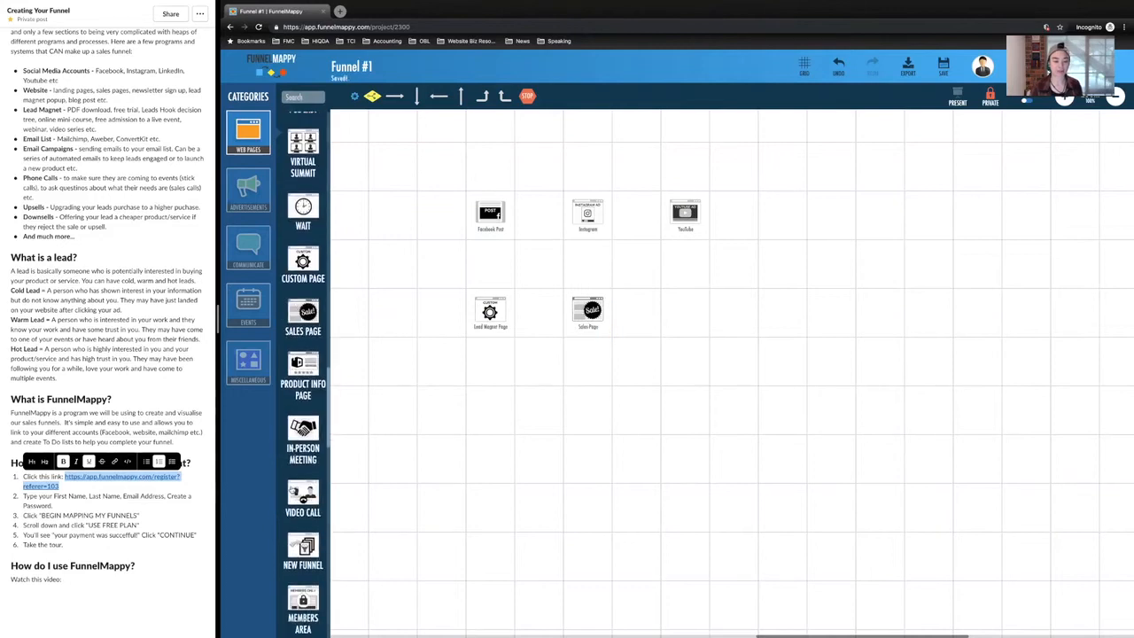
{"action": "scroll", "coordinate": [293, 490], "scroll_direction": "down", "scroll_amount": 3}
{"action": "scroll", "coordinate": [294, 490], "scroll_direction": "up", "scroll_amount": 3}
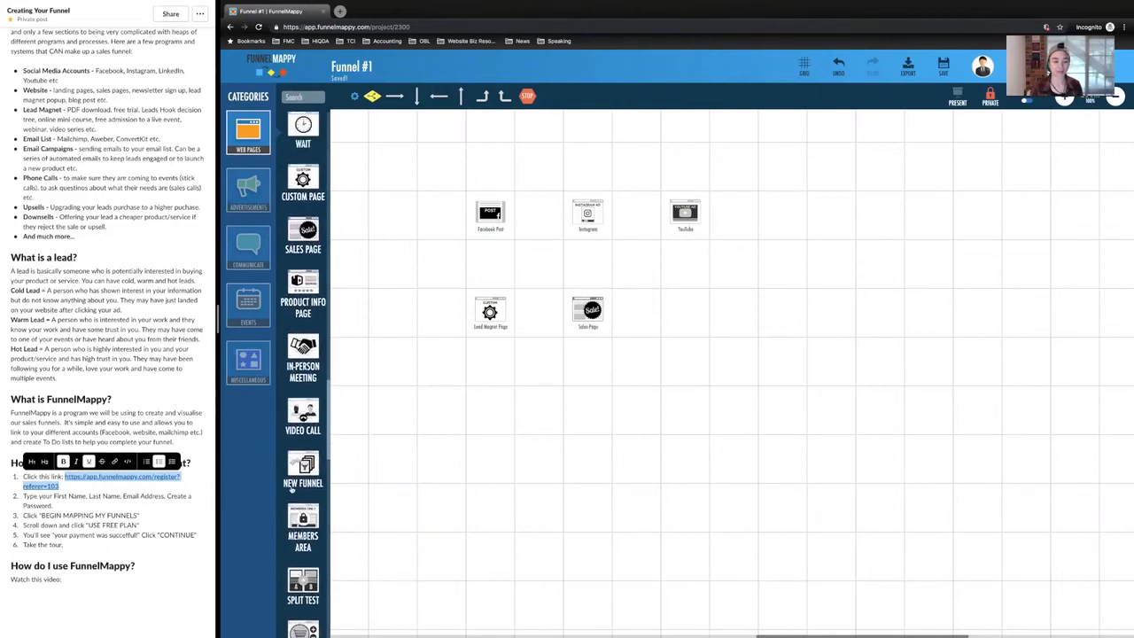
{"action": "scroll", "coordinate": [300, 255], "scroll_direction": "up", "scroll_amount": 3}
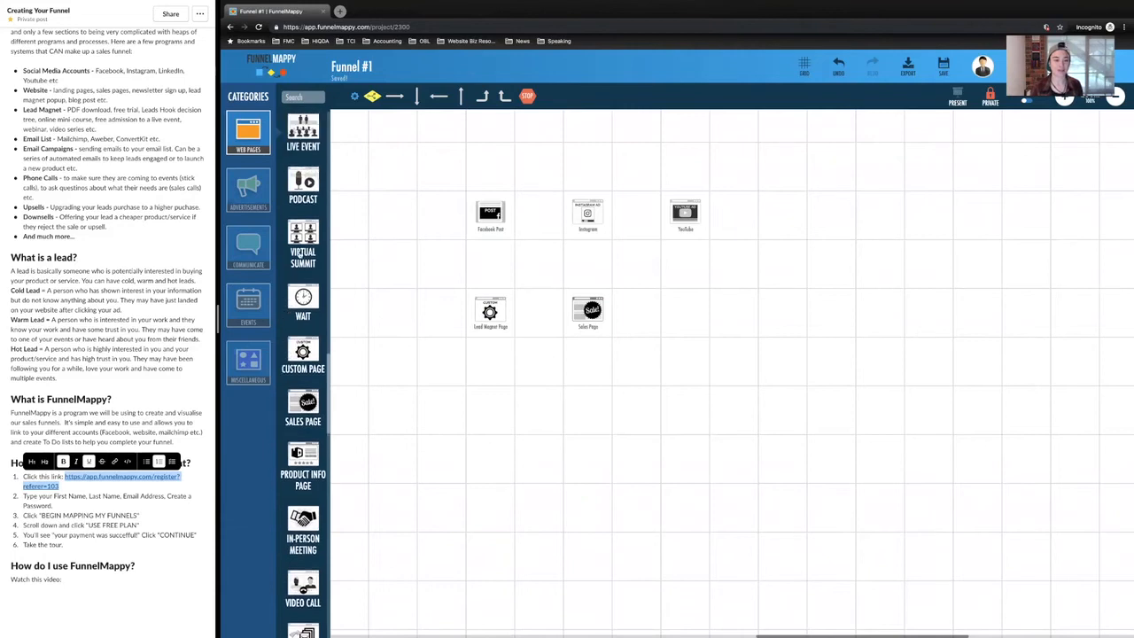
{"action": "left_click_drag", "start_coordinate": [302, 393], "coordinate": [690, 321]}
Step: Change the description of the Custom Page below YouTube to "About Page"
{"action": "left_click", "coordinate": [688, 312]}
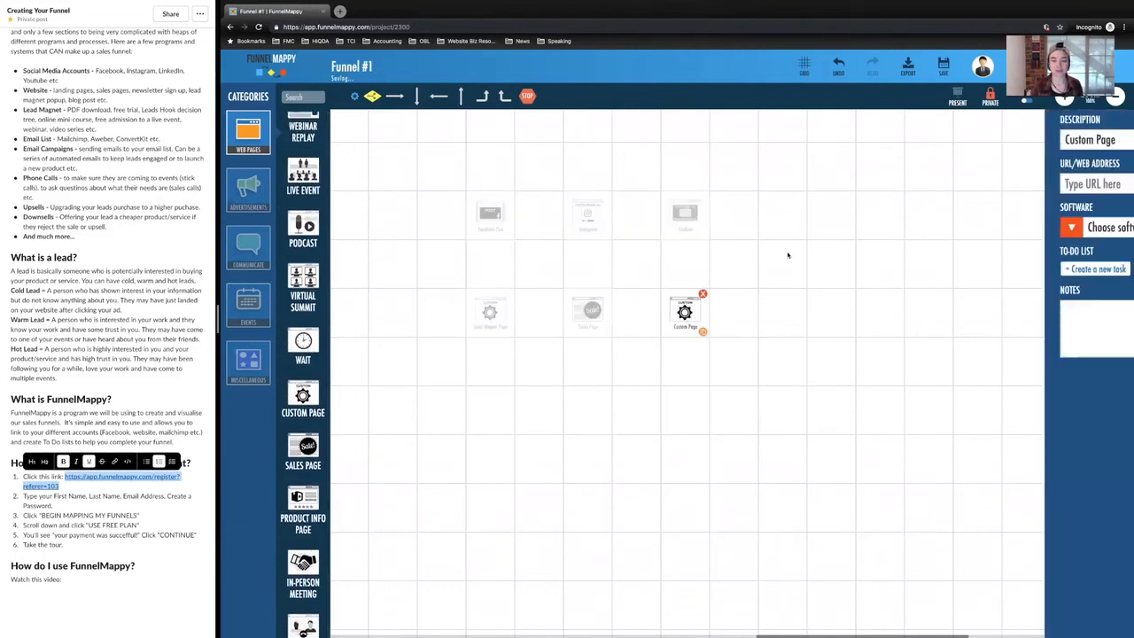
{"action": "left_click_drag", "start_coordinate": [961, 142], "coordinate": [910, 140]}
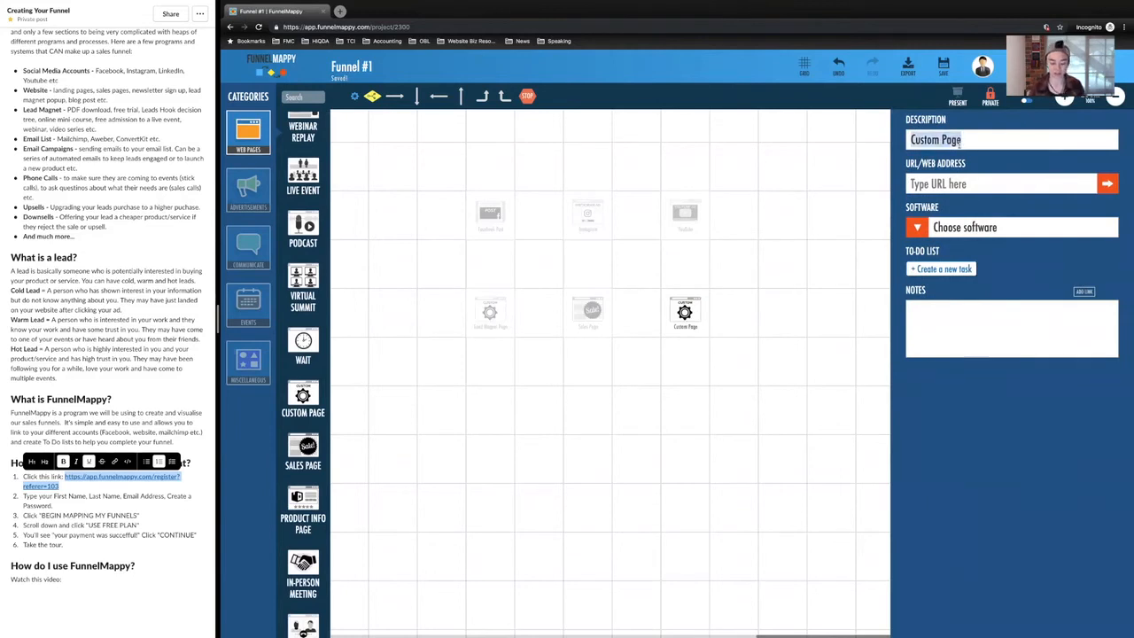
{"action": "type", "text": "About Page"}
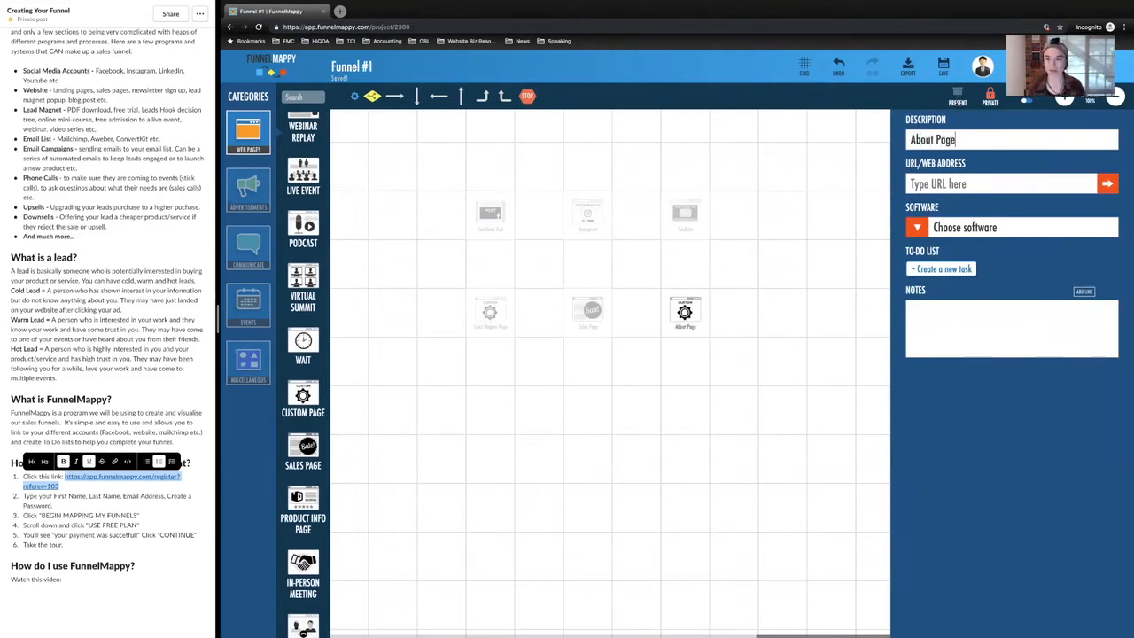
{"action": "left_click", "coordinate": [807, 352]}
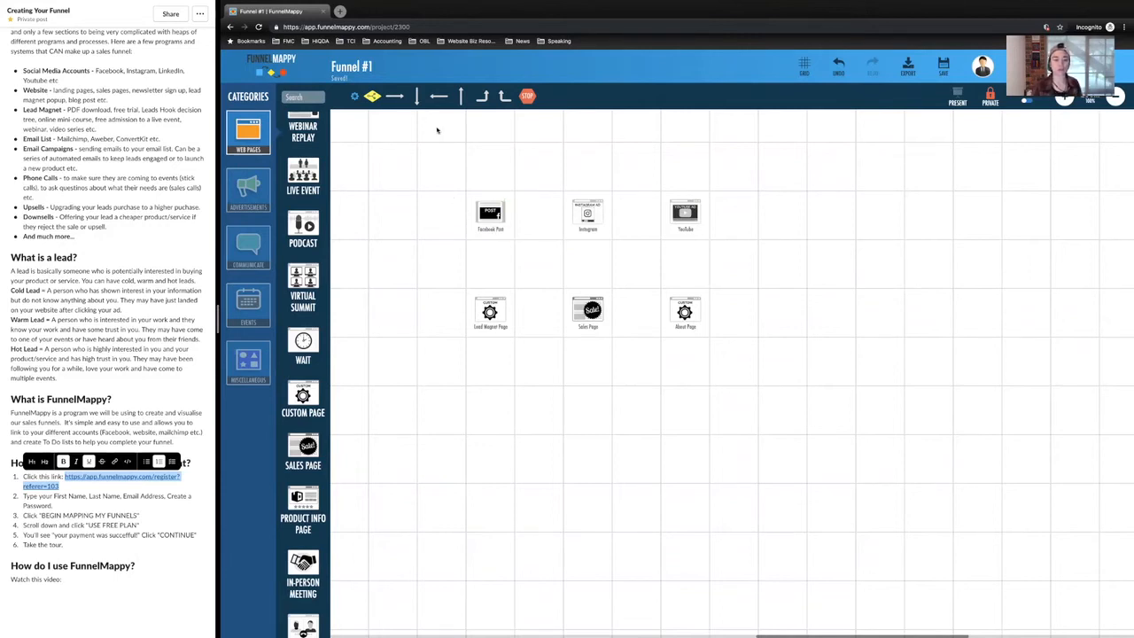
Step: Place a downward arrow between the Facebook Post and the Lead Magnet Page
{"action": "left_click_drag", "start_coordinate": [417, 99], "coordinate": [487, 267]}
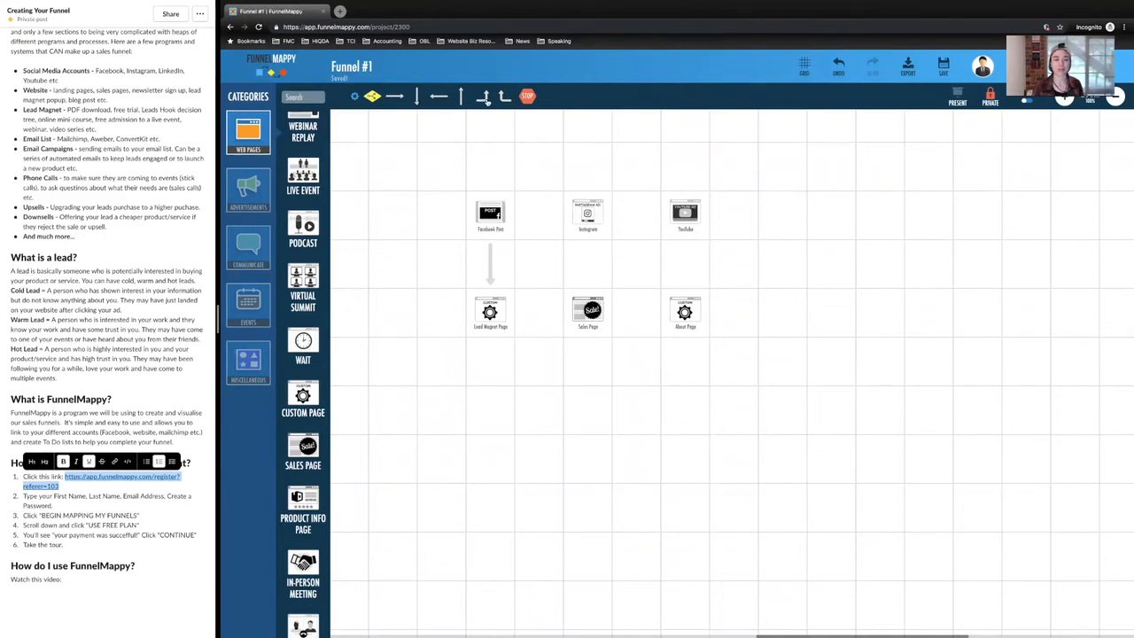
{"action": "mouse_move", "coordinate": [486, 100]}
{"action": "left_mouse_down"}
{"action": "mouse_move", "coordinate": [540, 194]}
{"action": "mouse_move", "coordinate": [542, 254]}
{"action": "mouse_move", "coordinate": [489, 95]}
{"action": "left_mouse_up"}
{"action": "scroll", "coordinate": [486, 236], "scroll_direction": "down", "scroll_amount": 1}
{"action": "scroll", "coordinate": [487, 236], "scroll_direction": "down", "scroll_amount": 4}
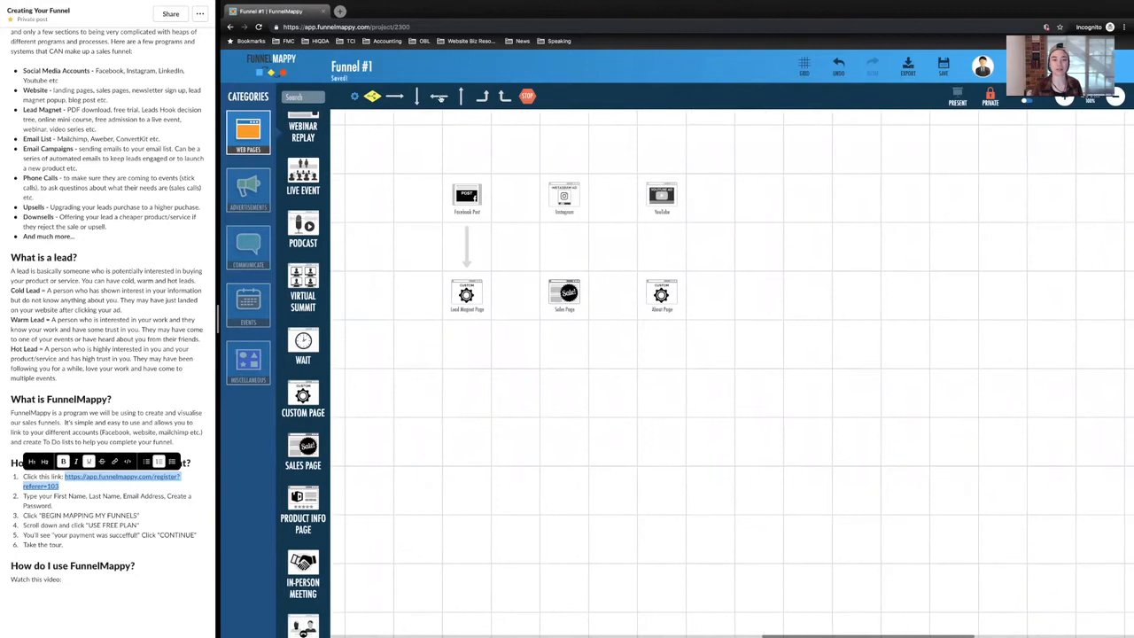
Step: Place left-pointing arrows and curved arrows below Instagram and YouTube, orienting the curved ones so both route toward the Facebook Post's downward arrow
{"action": "left_click_drag", "start_coordinate": [478, 144], "coordinate": [516, 252]}
{"action": "left_click_drag", "start_coordinate": [439, 97], "coordinate": [608, 246]}
{"action": "left_click_drag", "start_coordinate": [502, 97], "coordinate": [667, 248]}
{"action": "left_click", "coordinate": [668, 230]}
{"action": "mouse_move", "coordinate": [667, 232]}
{"action": "left_click_drag", "start_coordinate": [503, 98], "coordinate": [558, 241]}
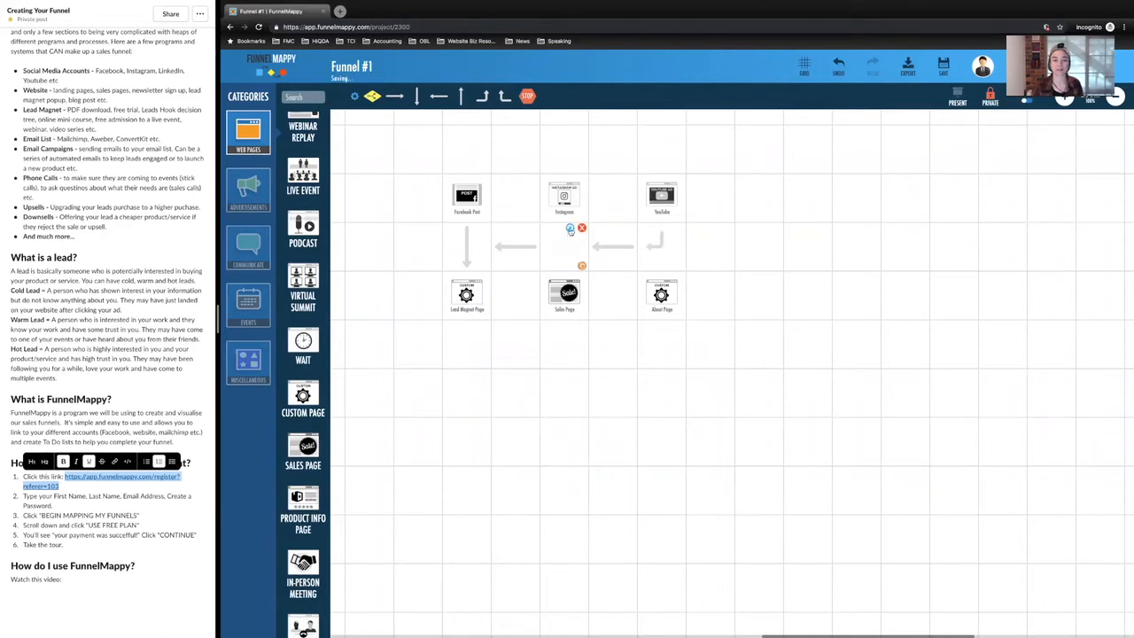
{"action": "left_click", "coordinate": [571, 231]}
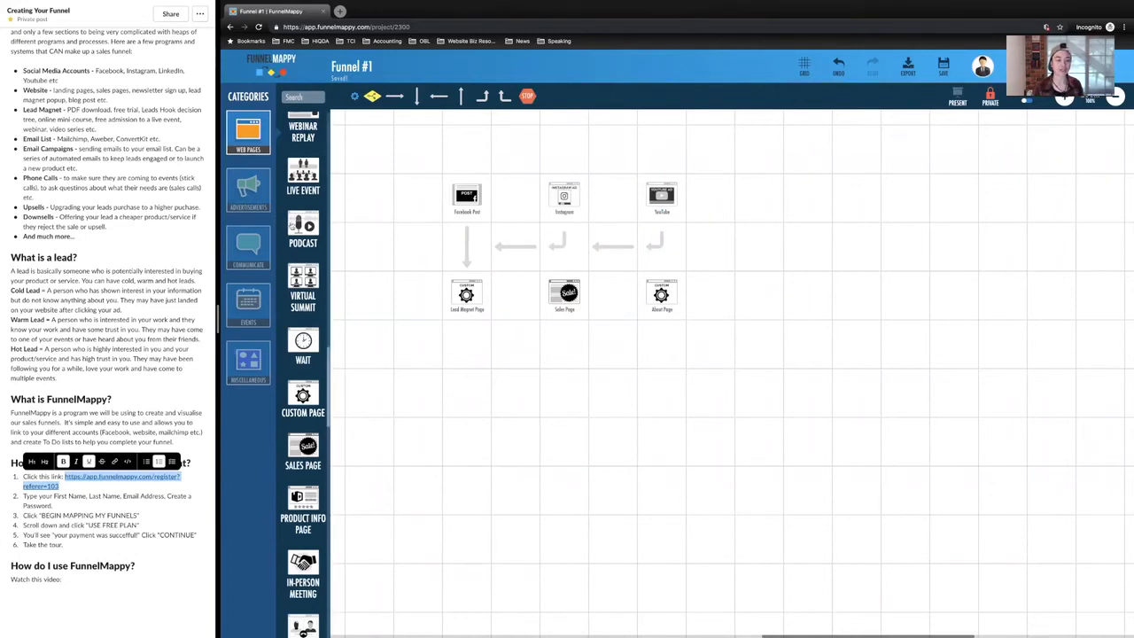
Step: Place a Document element below the Lead Magnet Page and connect the two with a downward arrow
{"action": "scroll", "coordinate": [305, 258], "scroll_direction": "down", "scroll_amount": 3}
{"action": "scroll", "coordinate": [300, 375], "scroll_direction": "down", "scroll_amount": 10}
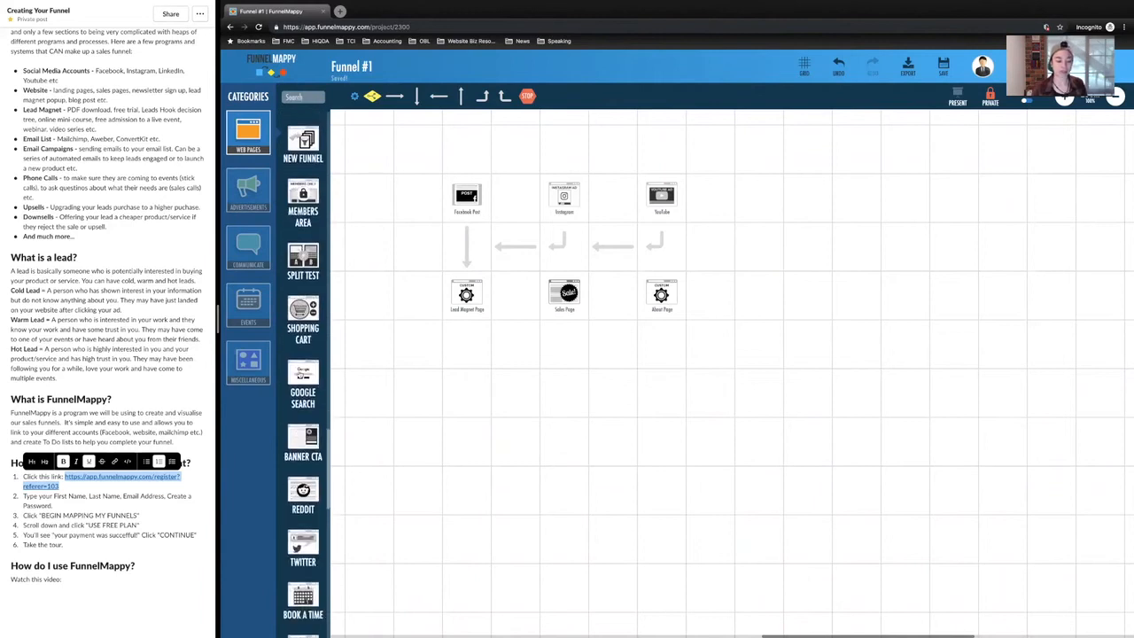
{"action": "scroll", "coordinate": [300, 375], "scroll_direction": "down", "scroll_amount": 6}
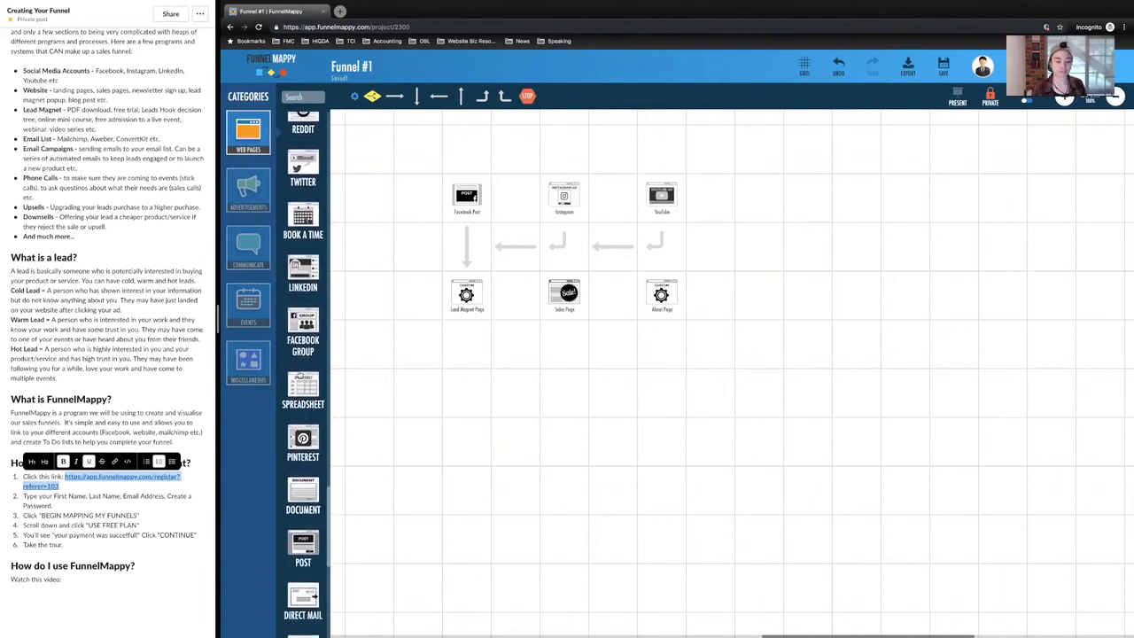
{"action": "scroll", "coordinate": [299, 375], "scroll_direction": "down", "scroll_amount": 3}
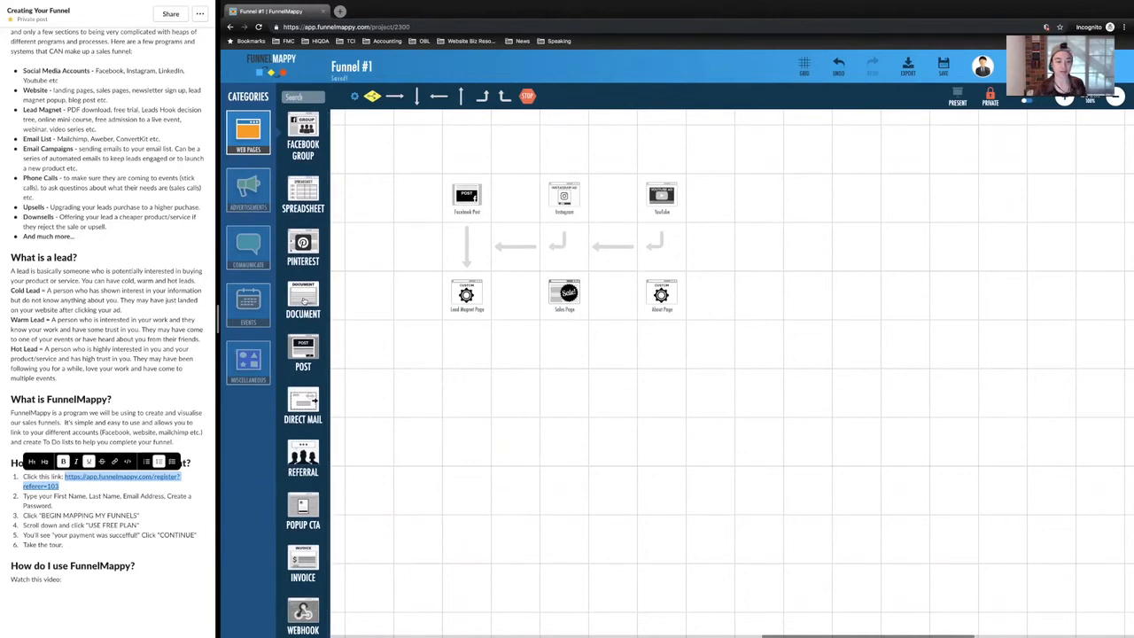
{"action": "scroll", "coordinate": [304, 301], "scroll_direction": "down", "scroll_amount": 1}
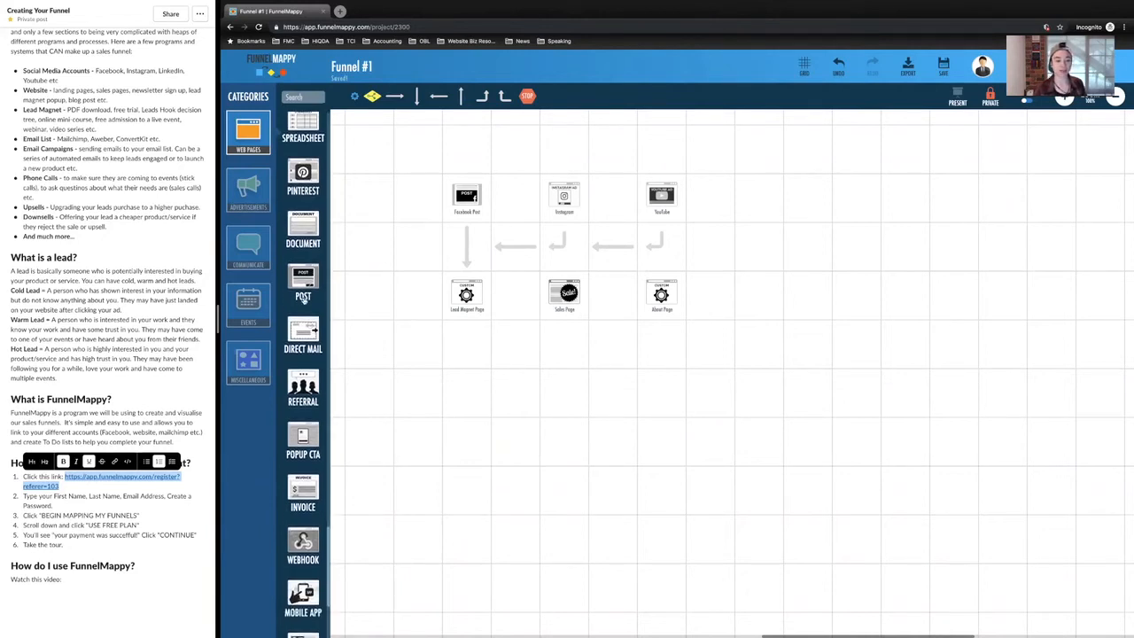
{"action": "scroll", "coordinate": [304, 299], "scroll_direction": "up", "scroll_amount": 1}
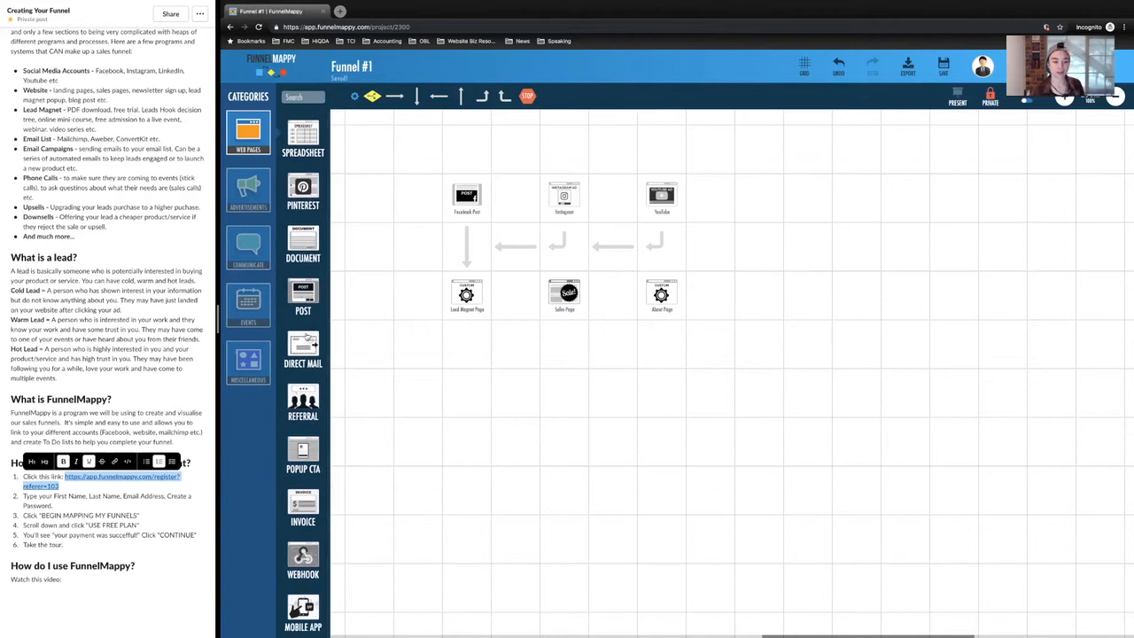
{"action": "left_click_drag", "start_coordinate": [309, 257], "coordinate": [452, 366]}
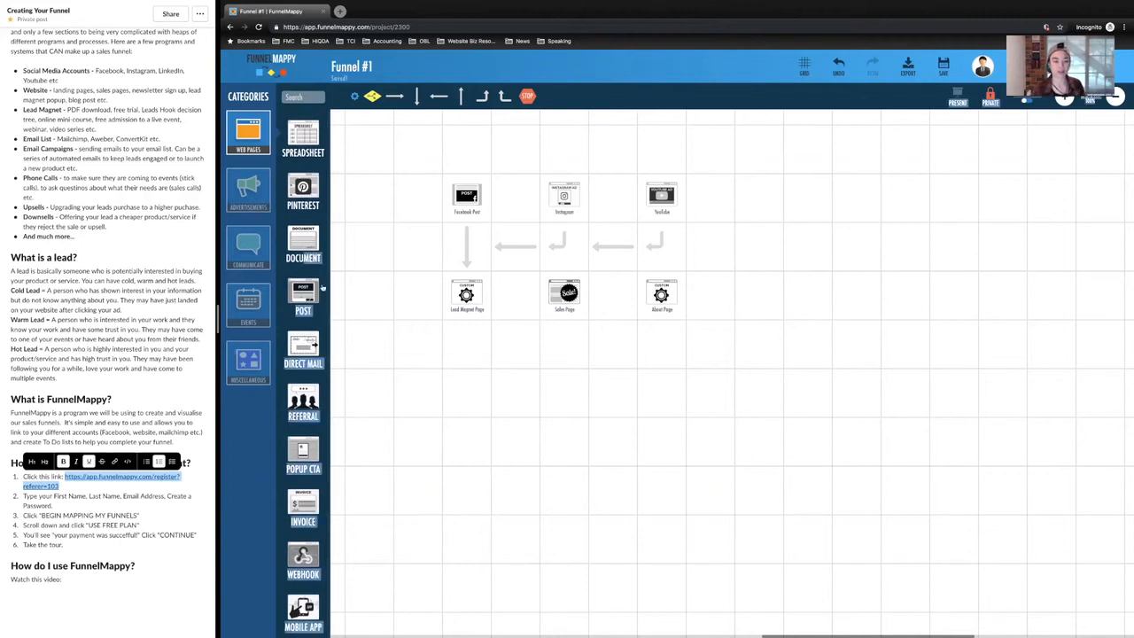
{"action": "left_click_drag", "start_coordinate": [304, 241], "coordinate": [470, 393]}
{"action": "left_click_drag", "start_coordinate": [417, 96], "coordinate": [457, 334]}
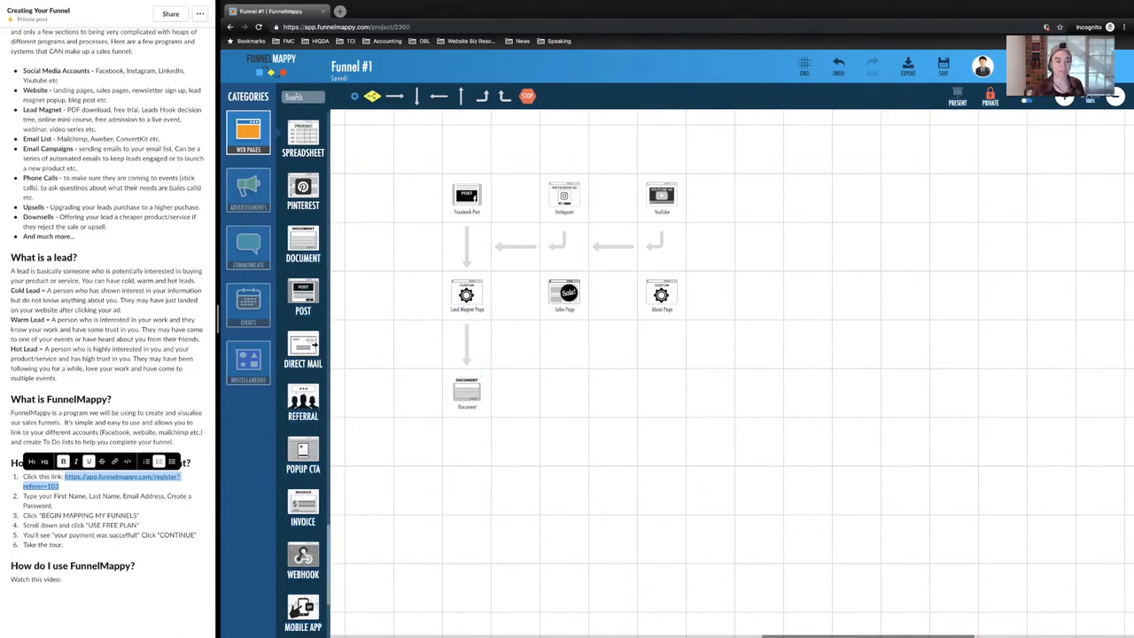
Step: Search the elements for "email", insert an Email between the Lead Magnet Page and the Document, and add a downward arrow to the Document
{"action": "type", "text": "email"}
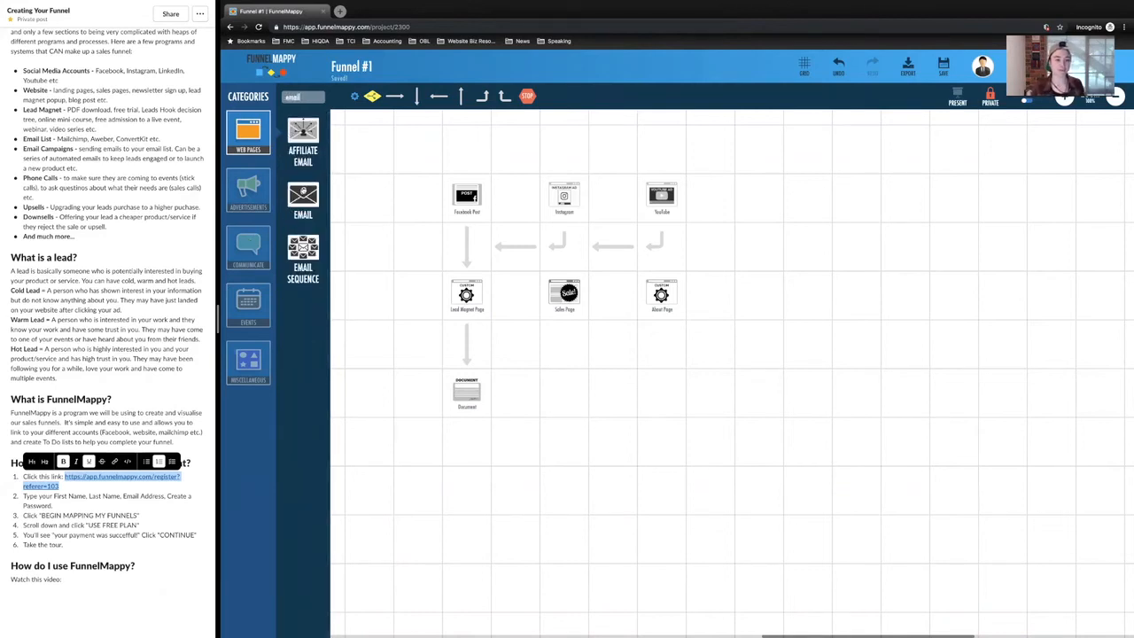
{"action": "left_click_drag", "start_coordinate": [301, 204], "coordinate": [468, 490]}
{"action": "left_click_drag", "start_coordinate": [515, 391], "coordinate": [467, 392]}
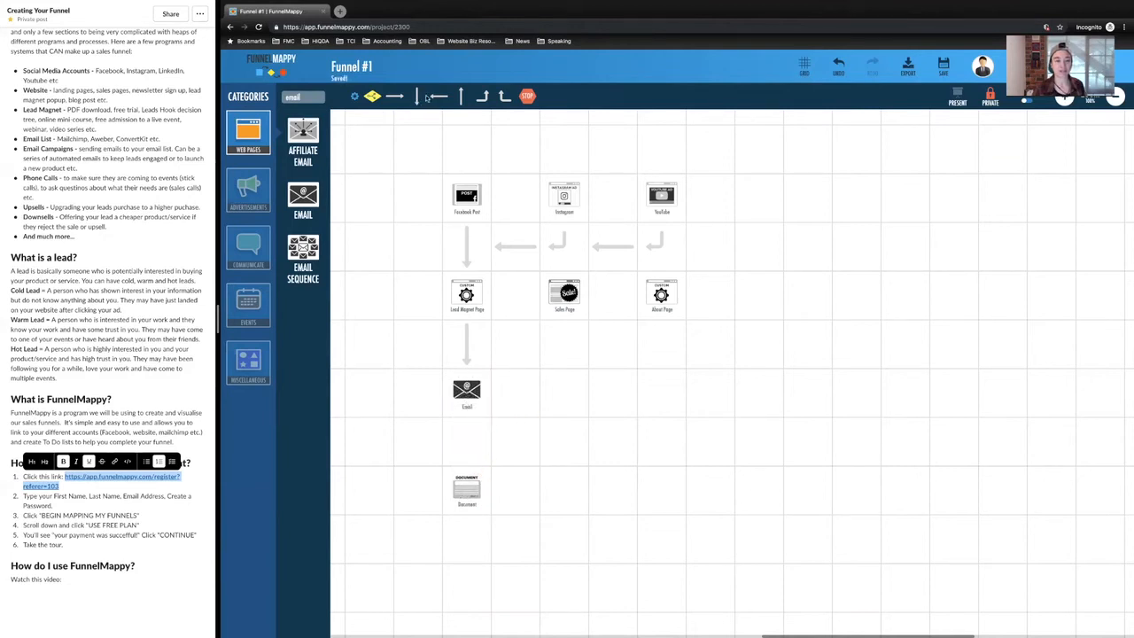
{"action": "left_click_drag", "start_coordinate": [417, 96], "coordinate": [467, 437]}
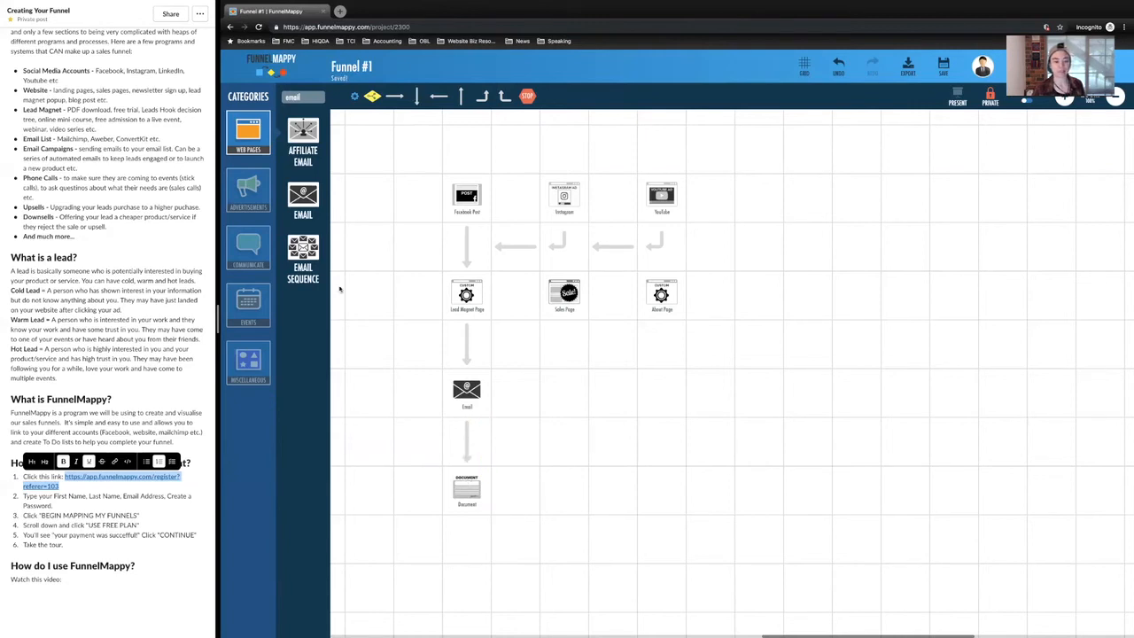
Step: Place an Email Sequence element below the Document and link them with a downward arrow
{"action": "left_click_drag", "start_coordinate": [311, 254], "coordinate": [472, 599]}
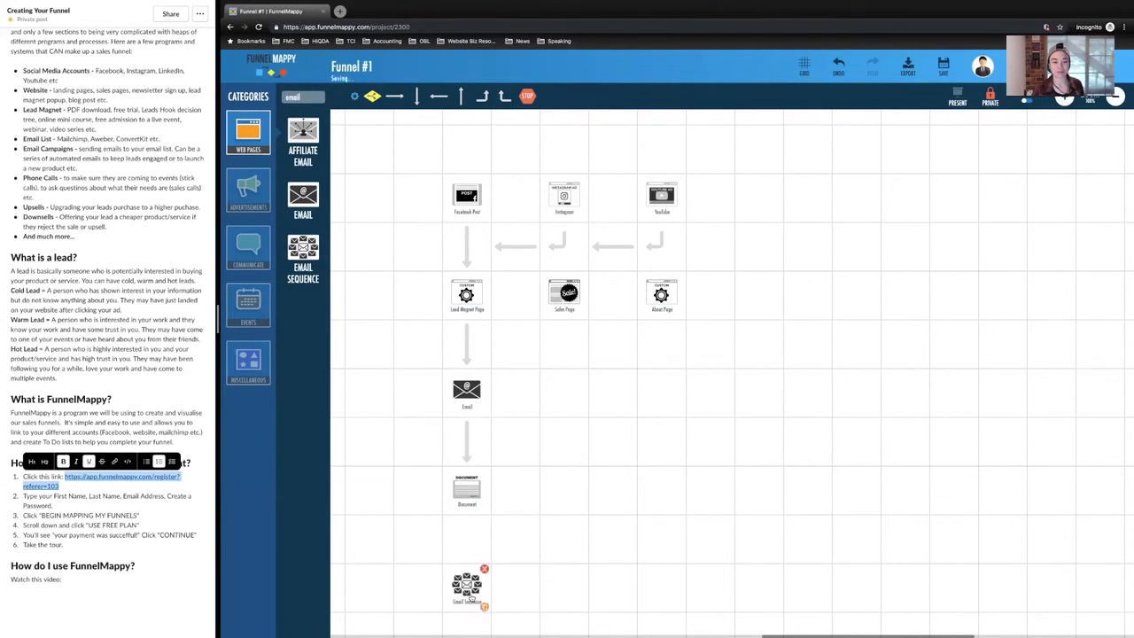
{"action": "scroll", "coordinate": [486, 432], "scroll_direction": "down", "scroll_amount": 1}
{"action": "left_click_drag", "start_coordinate": [417, 99], "coordinate": [472, 514]}
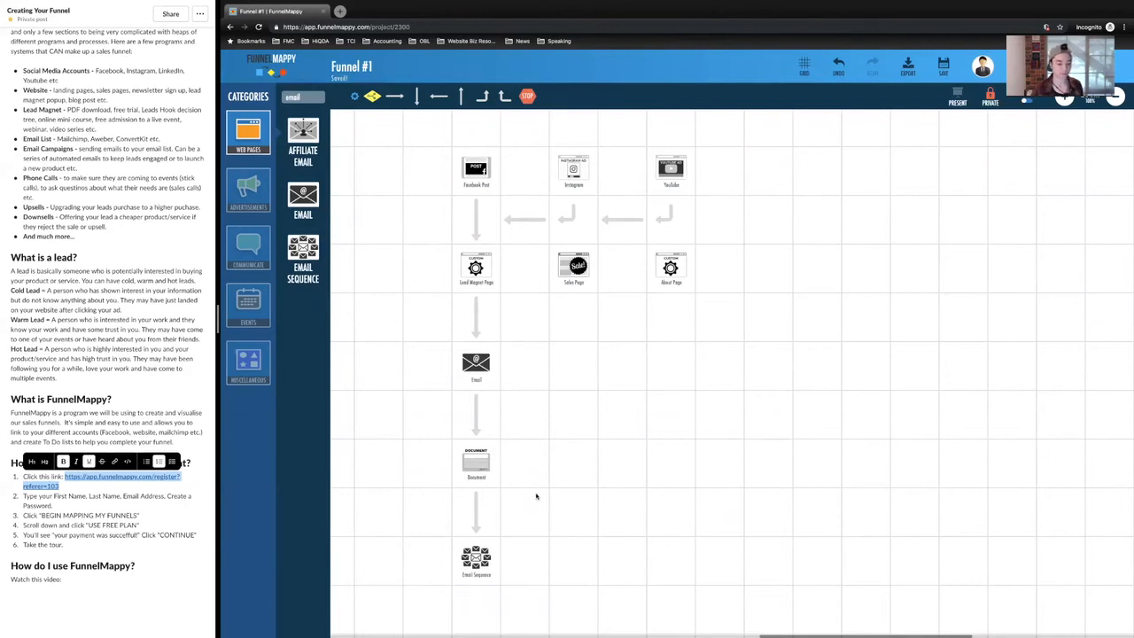
{"action": "scroll", "coordinate": [536, 496], "scroll_direction": "down", "scroll_amount": 1}
{"action": "scroll", "coordinate": [514, 492], "scroll_direction": "down", "scroll_amount": 1}
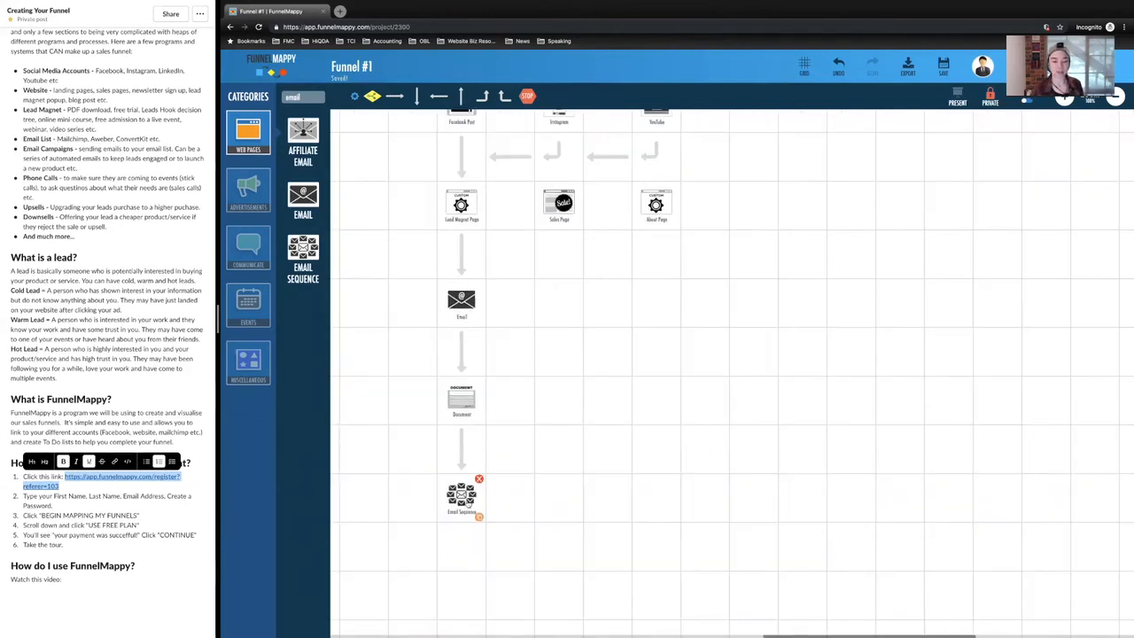
{"action": "scroll", "coordinate": [488, 465], "scroll_direction": "up", "scroll_amount": 1}
{"action": "scroll", "coordinate": [489, 461], "scroll_direction": "down", "scroll_amount": 1}
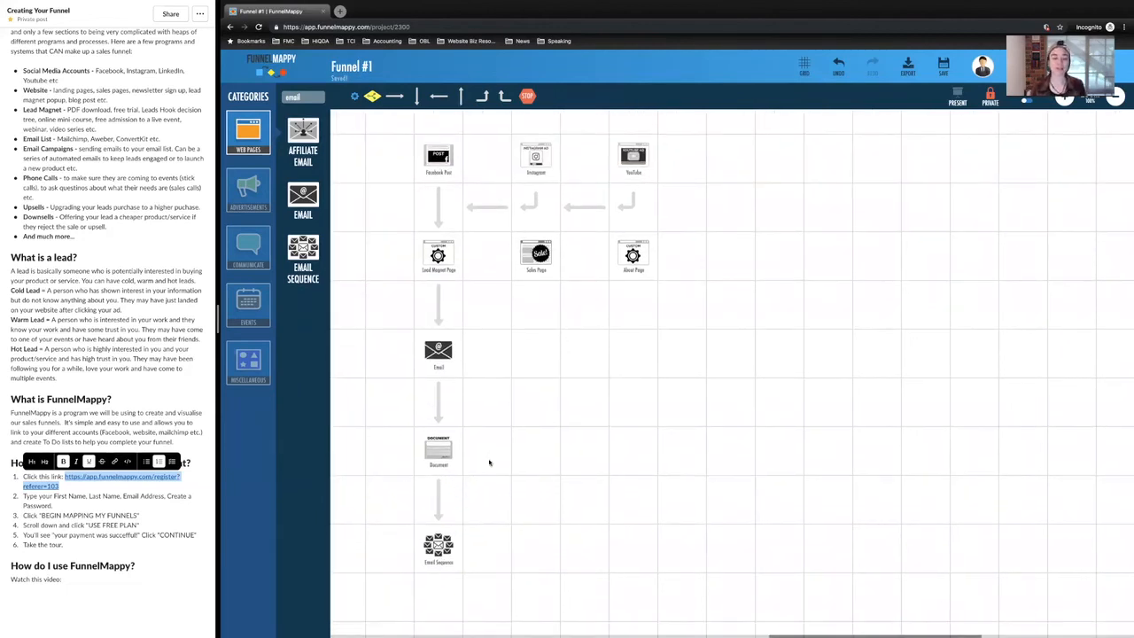
Step: Search the elements for "sales", place a Sales Page below the Email Sequence, and link the two with a downward arrow
{"action": "scroll", "coordinate": [489, 462], "scroll_direction": "up", "scroll_amount": 1}
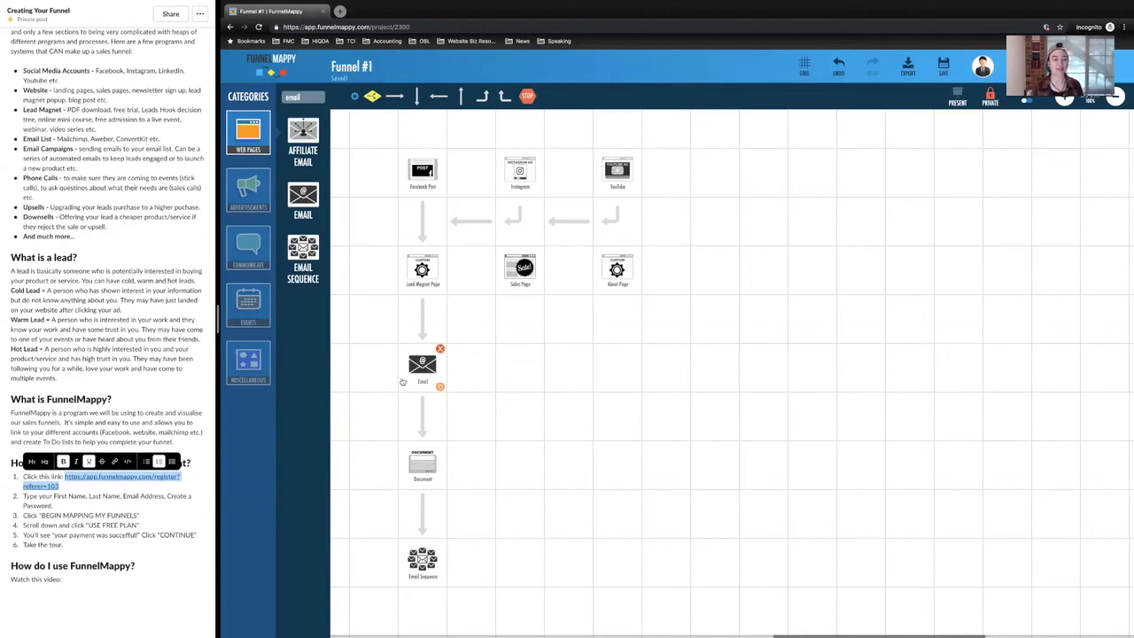
{"action": "double_click", "coordinate": [309, 95]}
{"action": "type", "text": "sales"}
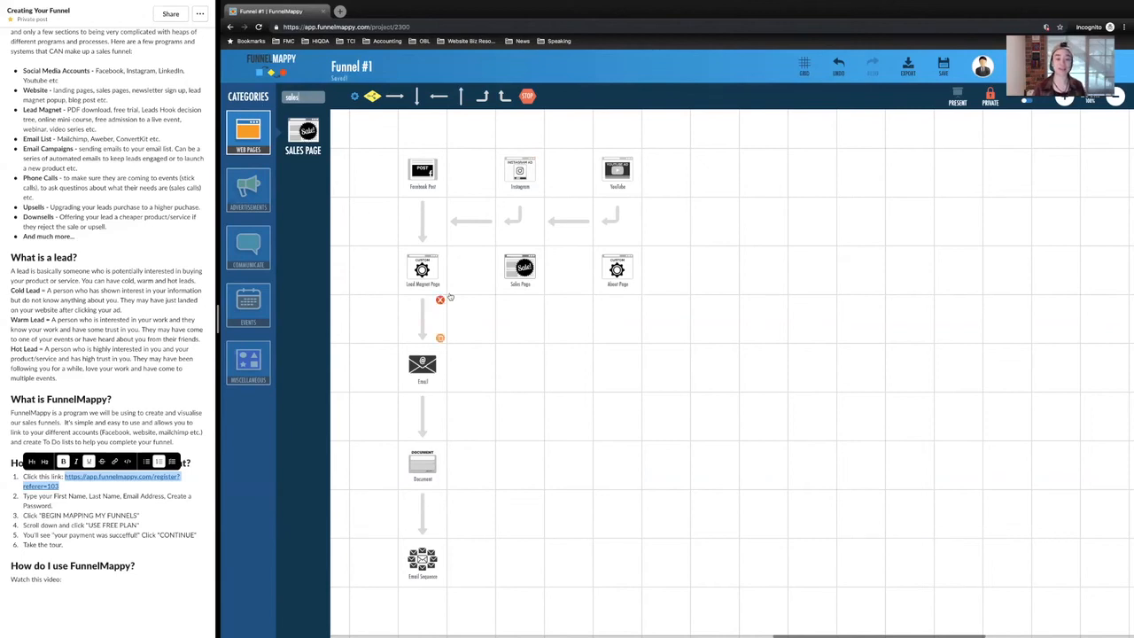
{"action": "scroll", "coordinate": [522, 410], "scroll_direction": "down", "scroll_amount": 2}
{"action": "scroll", "coordinate": [523, 410], "scroll_direction": "down", "scroll_amount": 2}
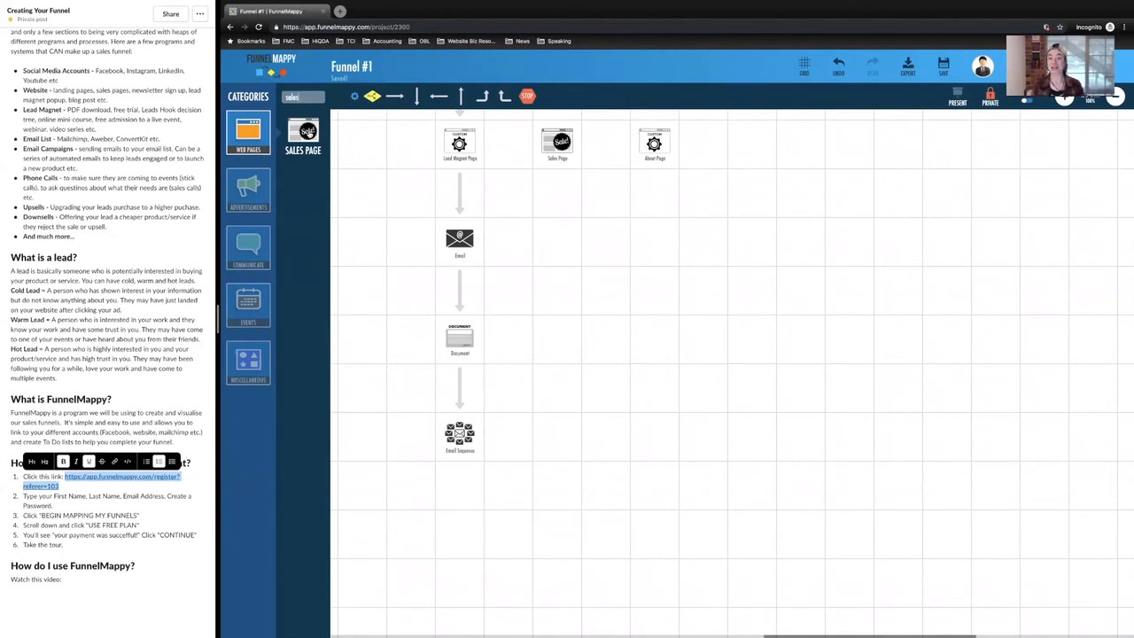
{"action": "left_click_drag", "start_coordinate": [307, 134], "coordinate": [461, 533]}
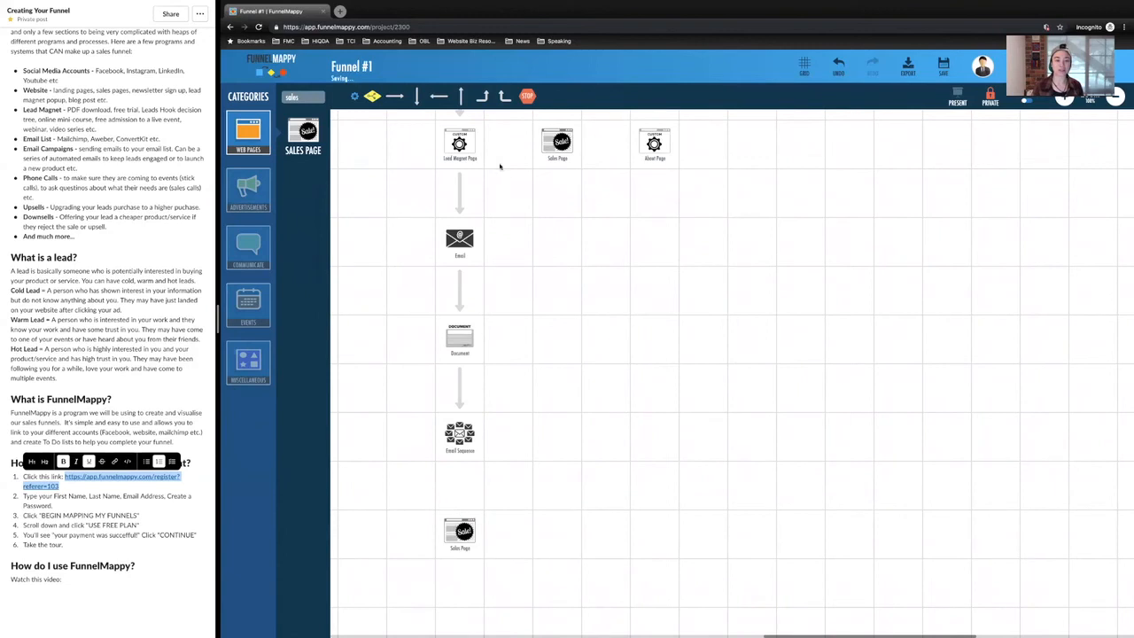
{"action": "left_click_drag", "start_coordinate": [416, 95], "coordinate": [458, 490]}
{"action": "scroll", "coordinate": [537, 504], "scroll_direction": "down", "scroll_amount": 2}
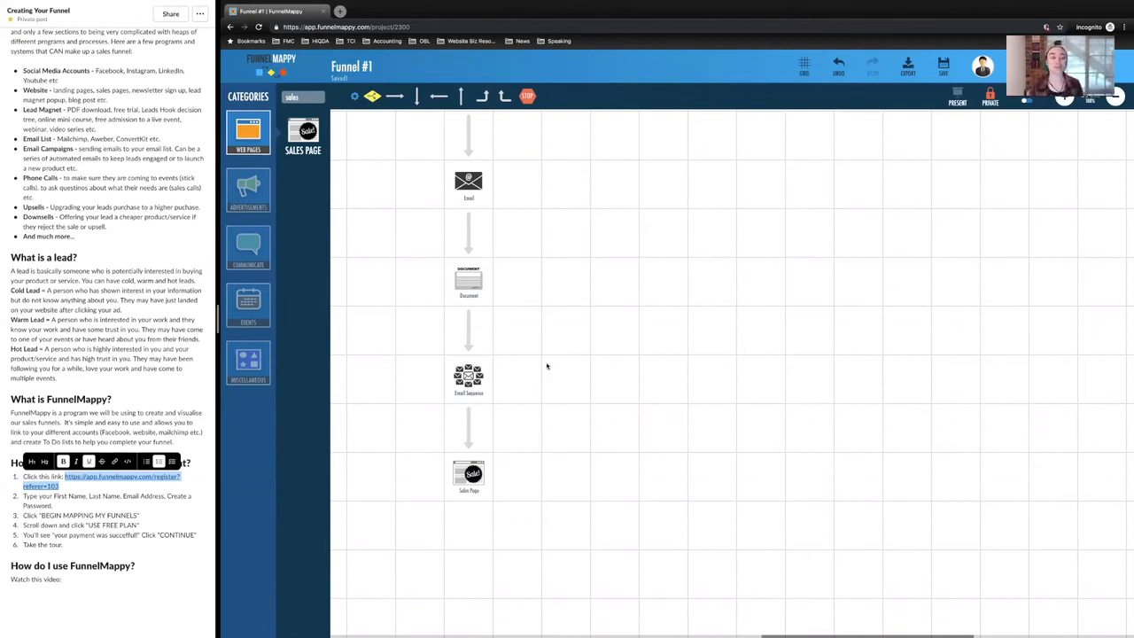
Step: Review the whole funnel map from the social media elements down to the final Sales Page
{"action": "scroll", "coordinate": [547, 366], "scroll_direction": "up", "scroll_amount": 5}
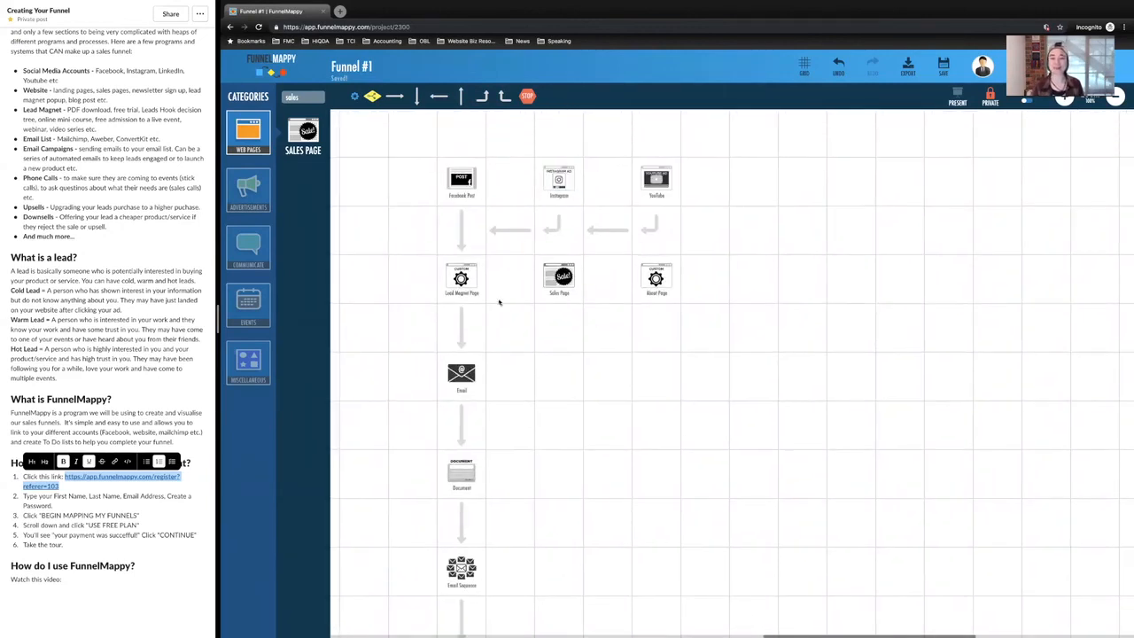
{"action": "scroll", "coordinate": [558, 460], "scroll_direction": "down", "scroll_amount": 2}
{"action": "scroll", "coordinate": [558, 461], "scroll_direction": "down", "scroll_amount": 2}
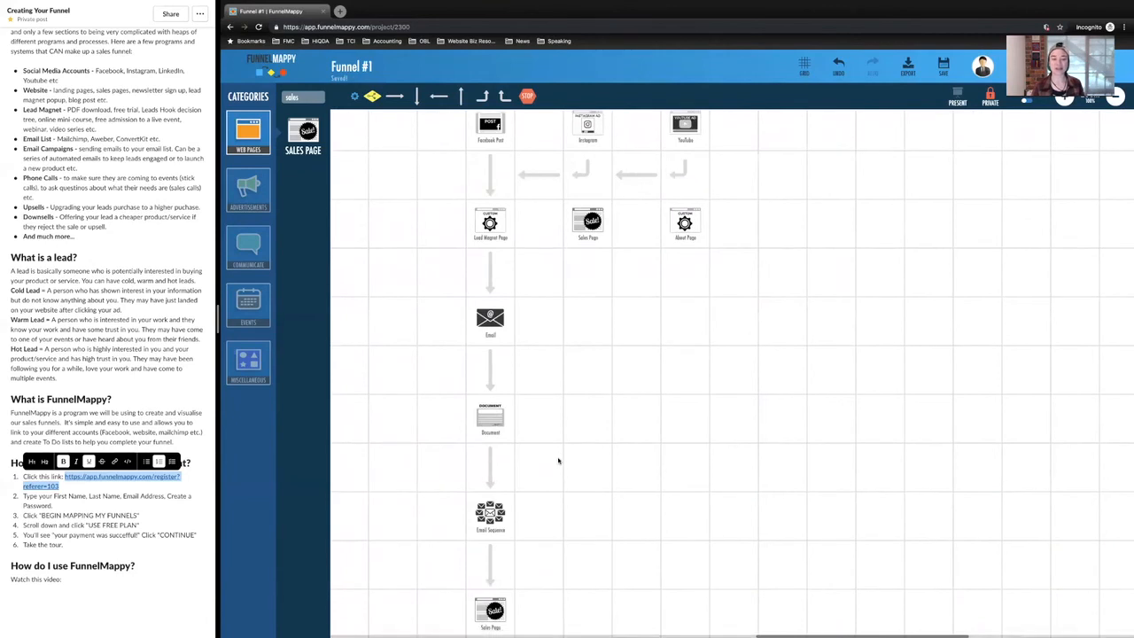
{"action": "scroll", "coordinate": [596, 468], "scroll_direction": "up", "scroll_amount": 2}
{"action": "scroll", "coordinate": [620, 430], "scroll_direction": "up", "scroll_amount": 1}
{"action": "scroll", "coordinate": [621, 430], "scroll_direction": "left", "scroll_amount": 1}
{"action": "scroll", "coordinate": [625, 403], "scroll_direction": "down", "scroll_amount": 2}
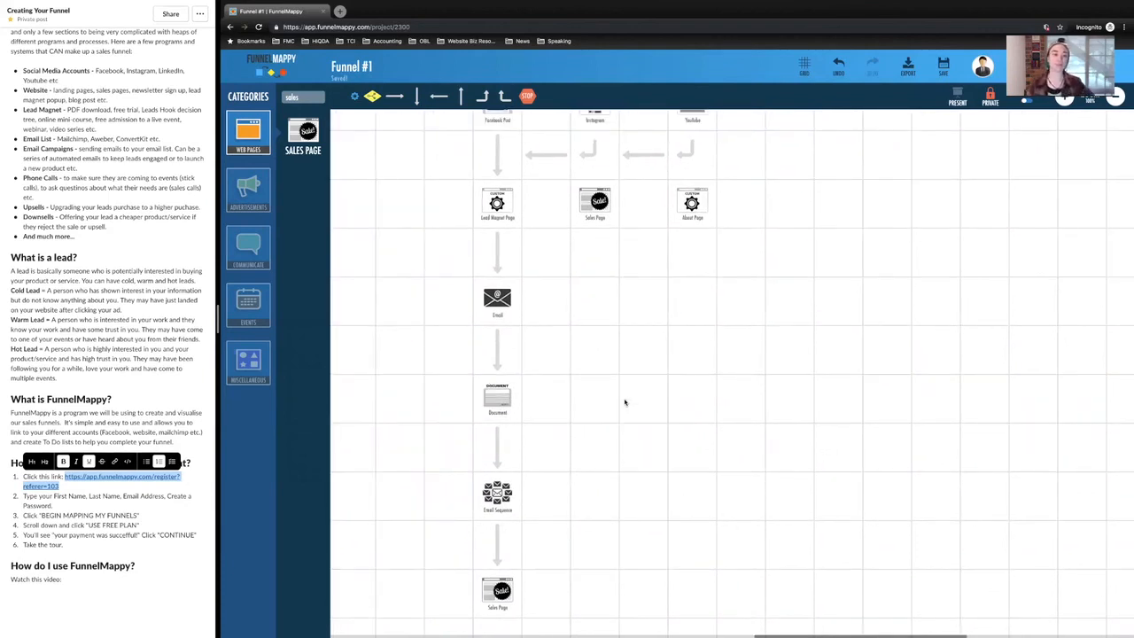
{"action": "scroll", "coordinate": [625, 403], "scroll_direction": "up", "scroll_amount": 1}
{"action": "scroll", "coordinate": [624, 403], "scroll_direction": "right", "scroll_amount": 1}
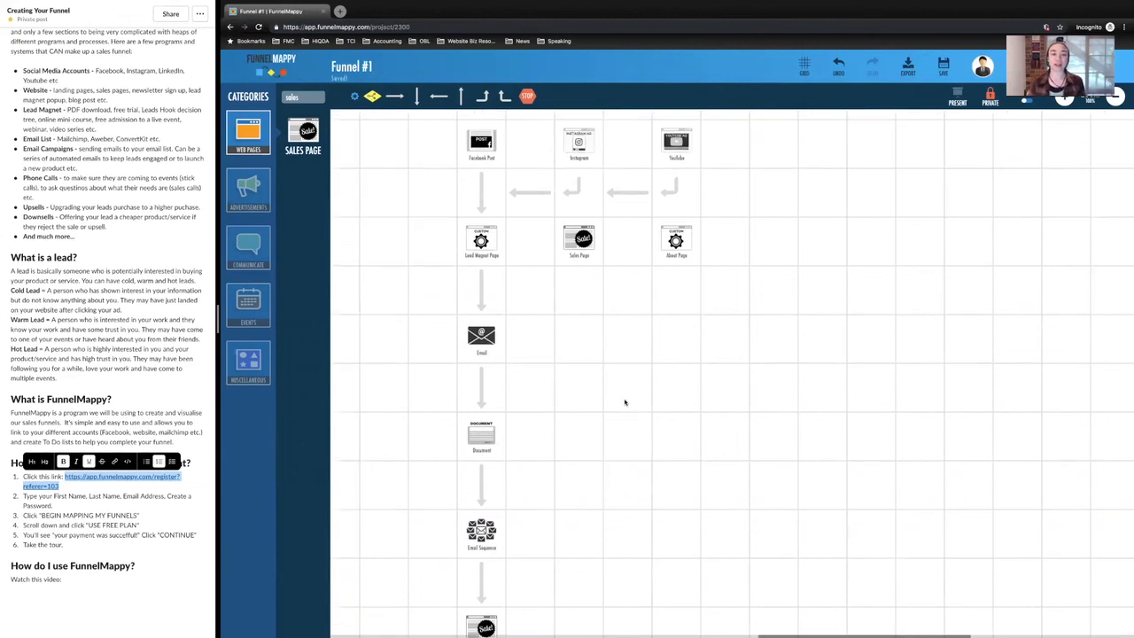
Step: Open the YouTube element's details and add the to-do task "Make video"
{"action": "left_click", "coordinate": [676, 144]}
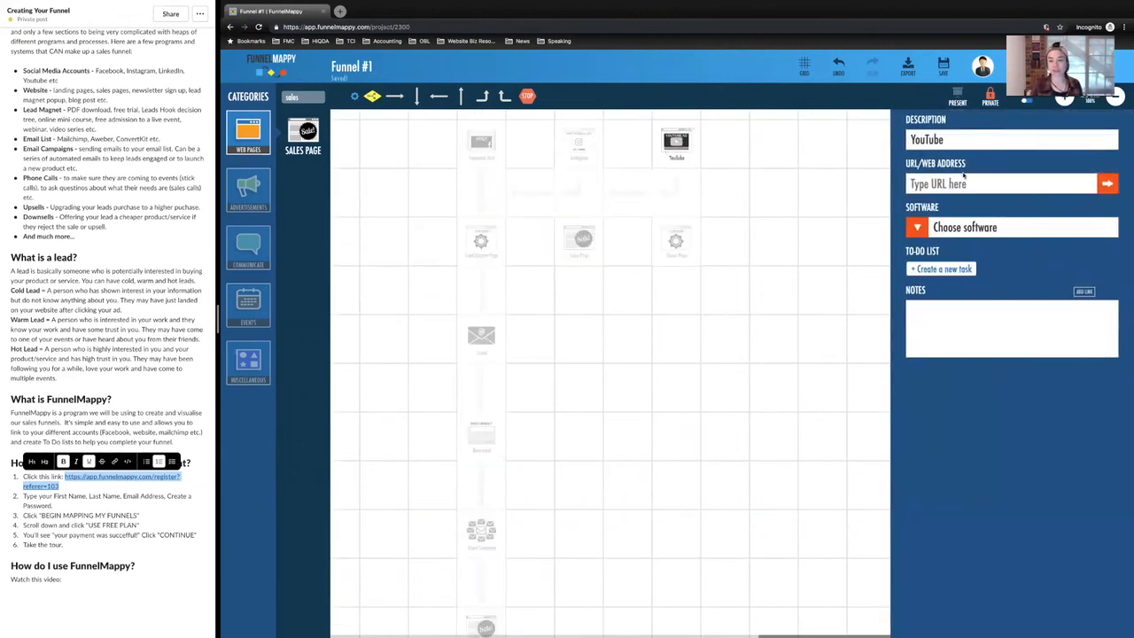
{"action": "left_click", "coordinate": [982, 186]}
{"action": "mouse_move", "coordinate": [692, 152]}
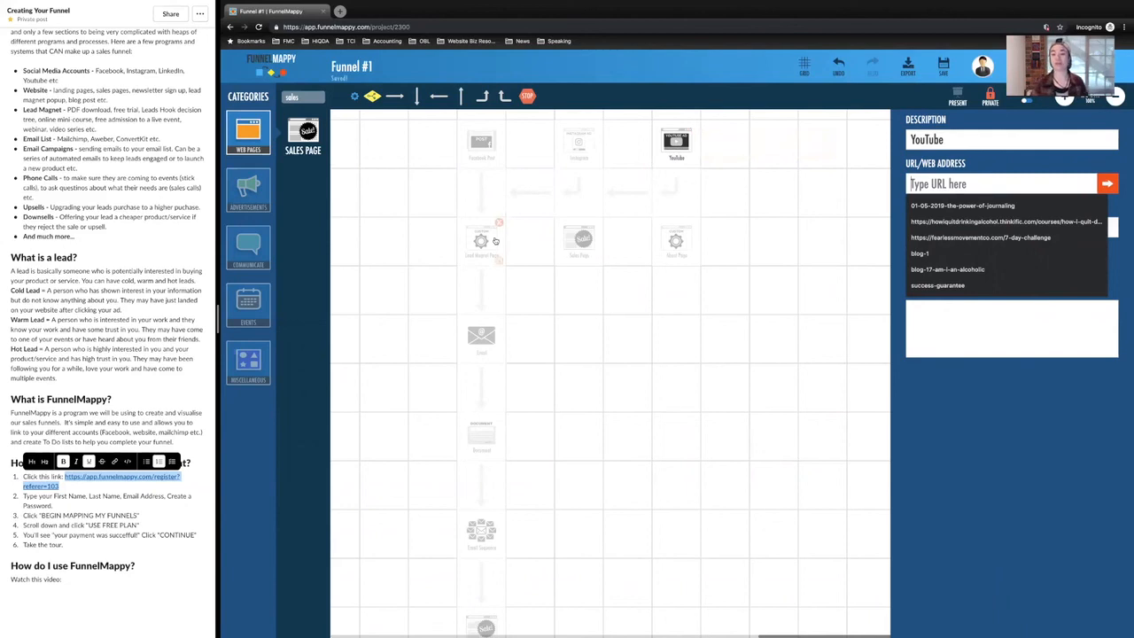
{"action": "left_click", "coordinate": [1016, 428]}
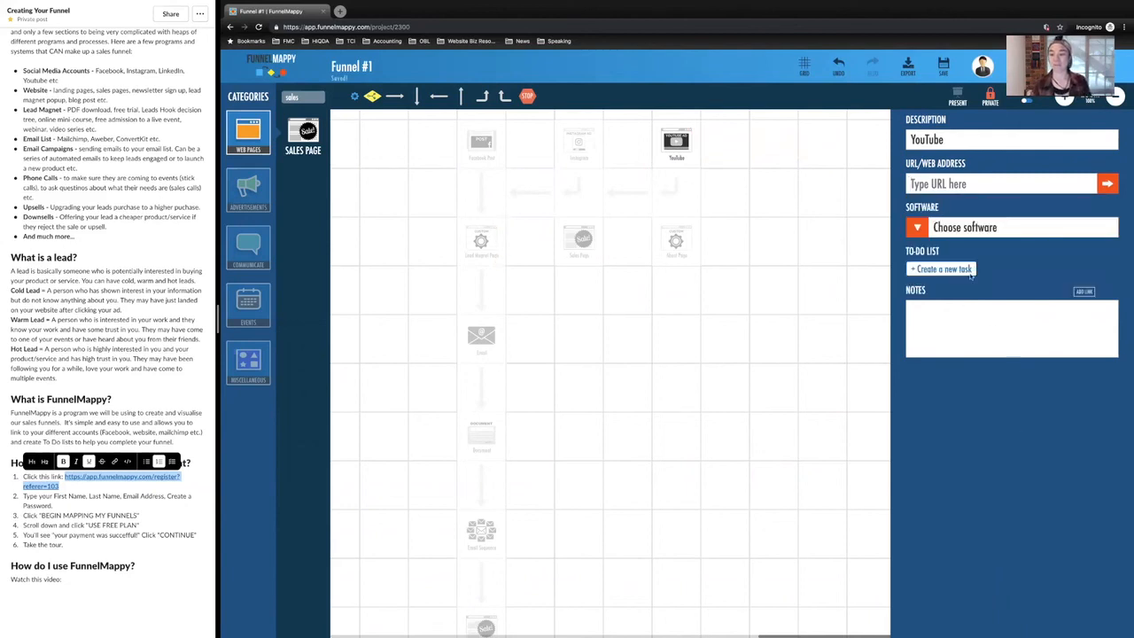
{"action": "left_click", "coordinate": [969, 272]}
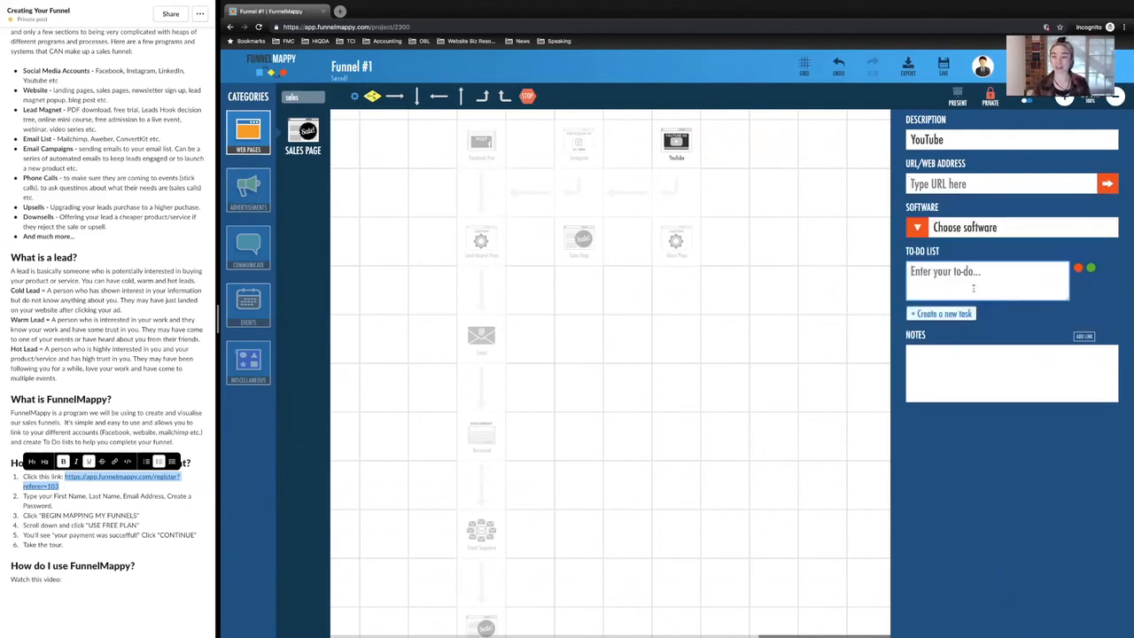
{"action": "type", "text": "Make "}
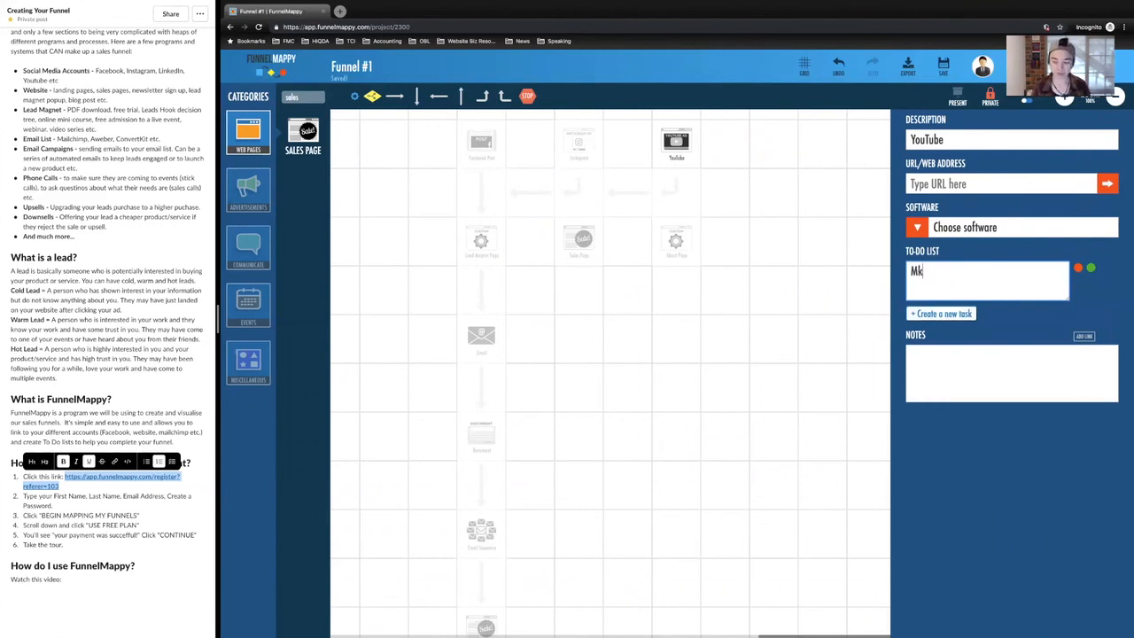
{"action": "type", "text": "video"}
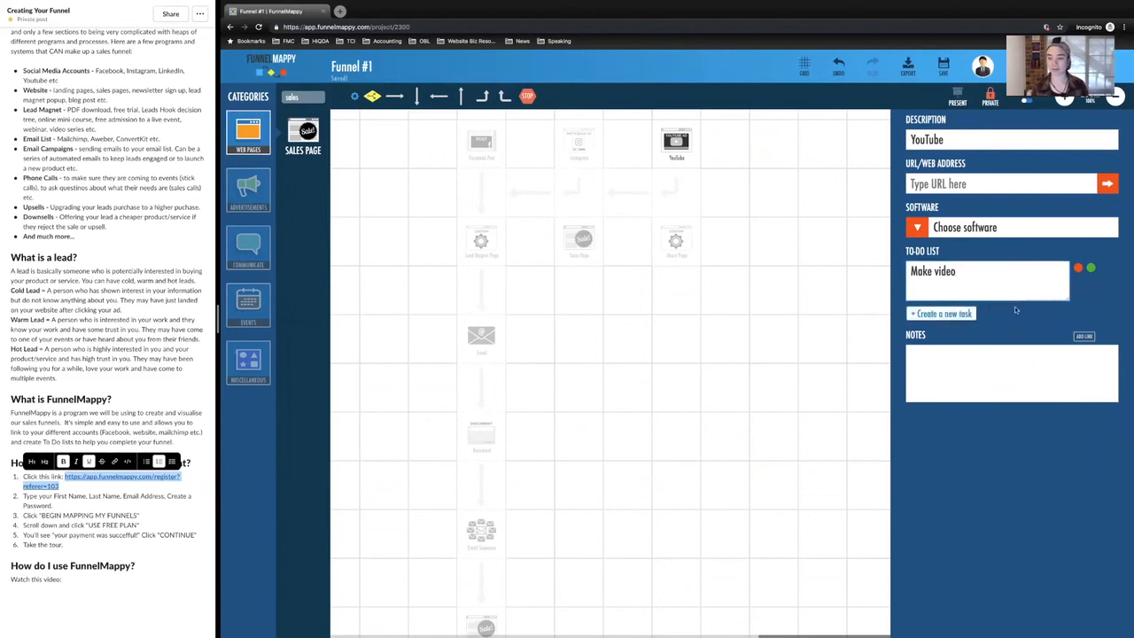
{"action": "key", "text": "Return"}
Step: Add the tasks "Edit Video" and "Upload Video" to the YouTube element's to-do list
{"action": "left_click", "coordinate": [967, 286]}
{"action": "type", "text": "Edit Video"}
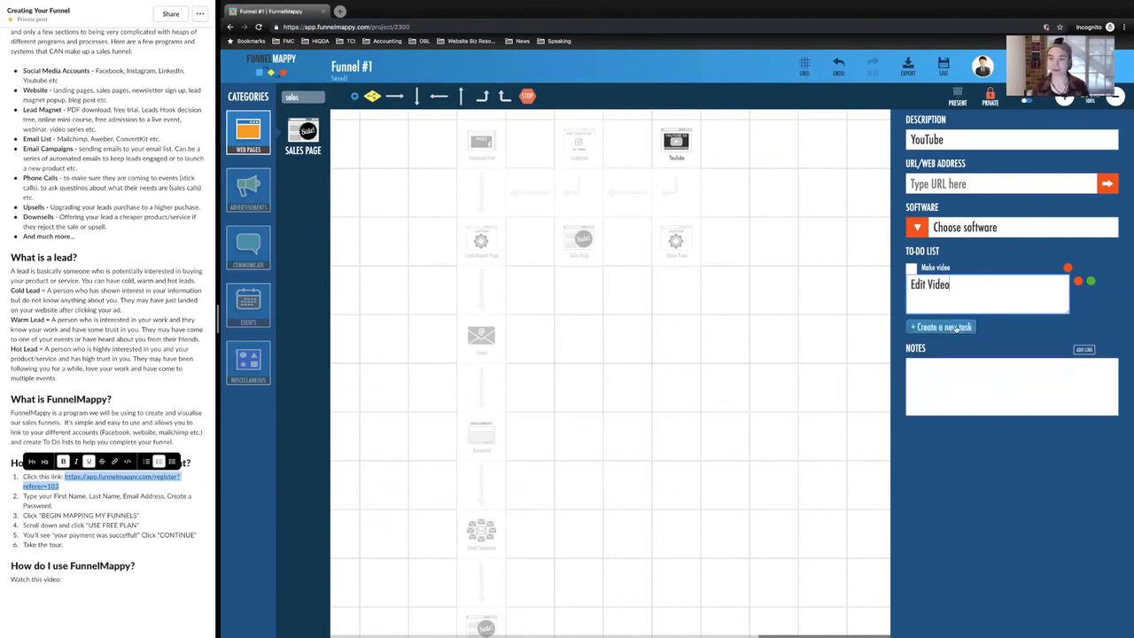
{"action": "key", "text": "Return"}
{"action": "type", "text": "Upload Video"}
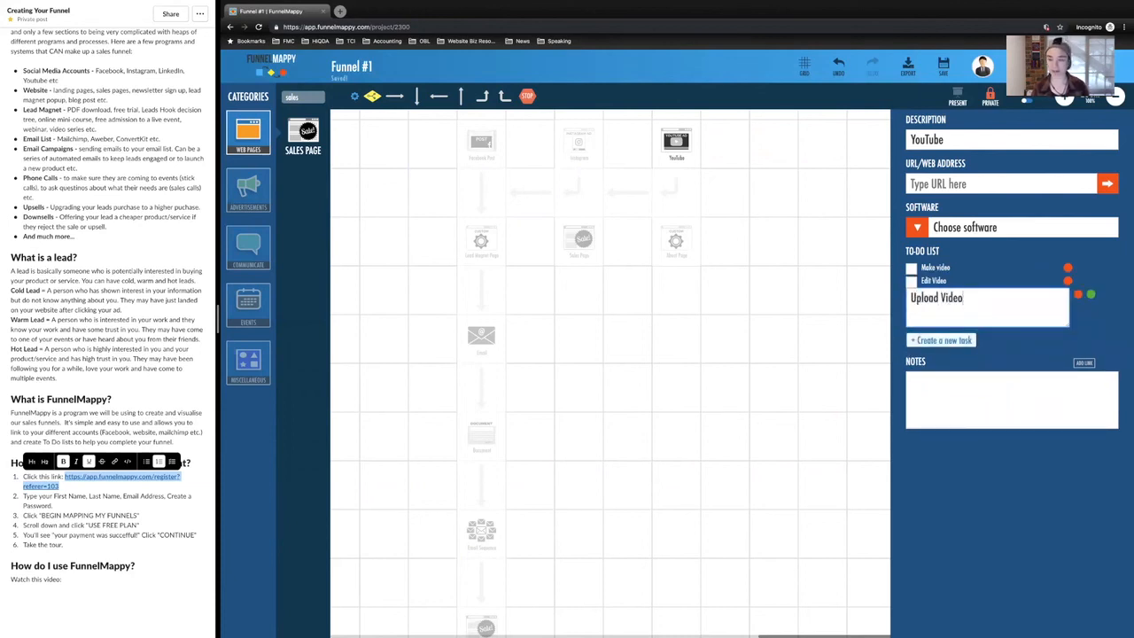
{"action": "key", "text": "Return"}
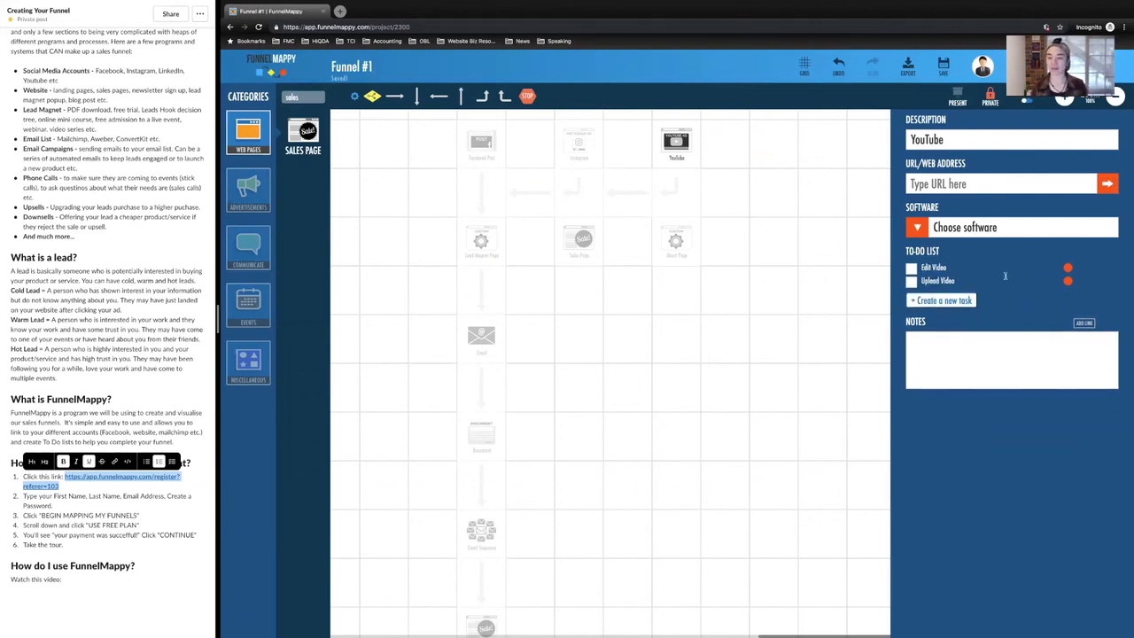
Step: Mark the "Edit Video" task as done and open the YouTube element's notes for editing
{"action": "left_click", "coordinate": [912, 269]}
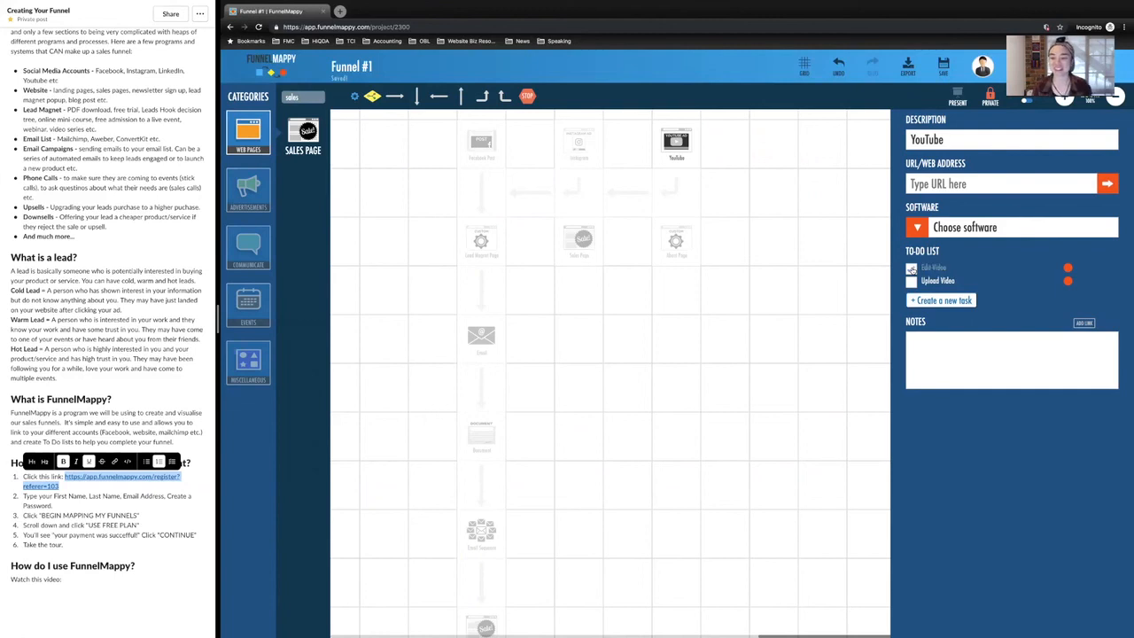
{"action": "left_click", "coordinate": [921, 345]}
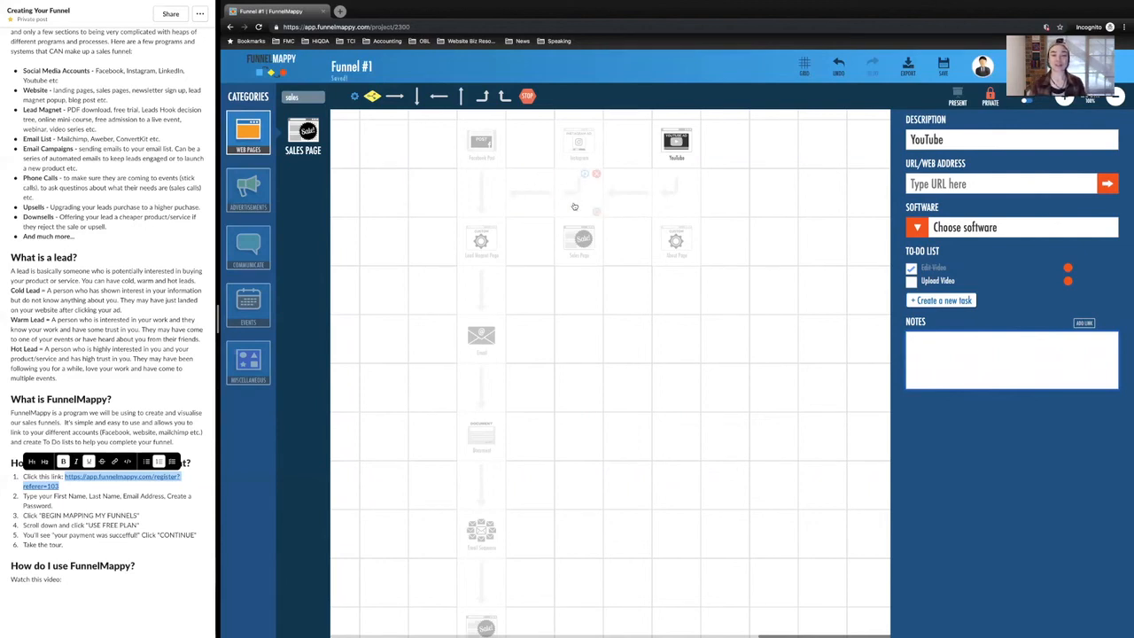
{"action": "mouse_move", "coordinate": [574, 206]}
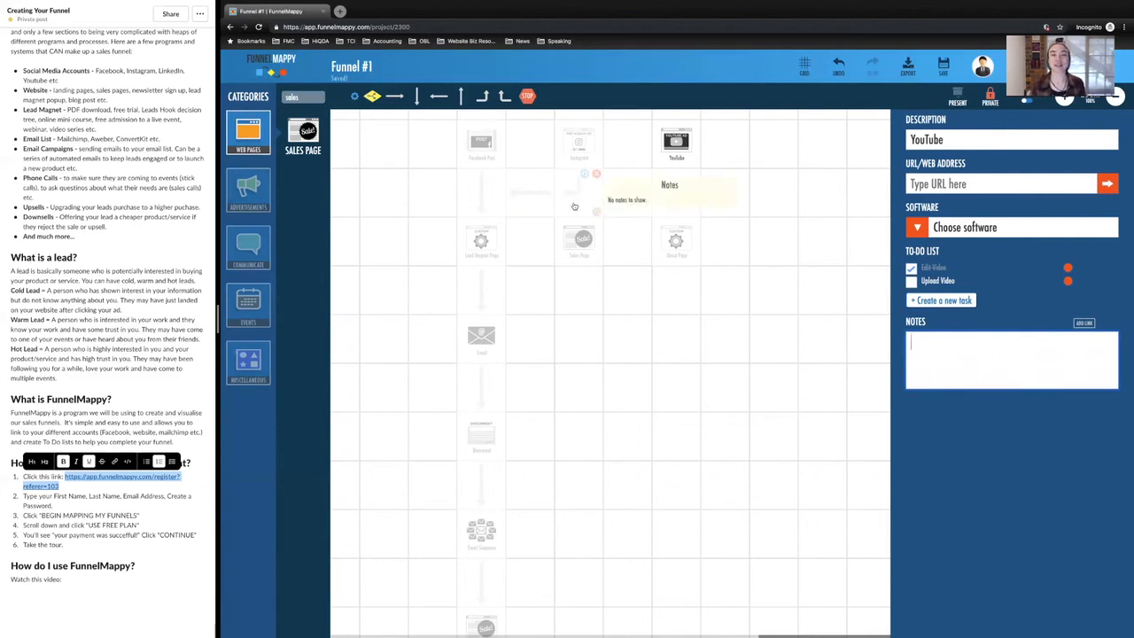